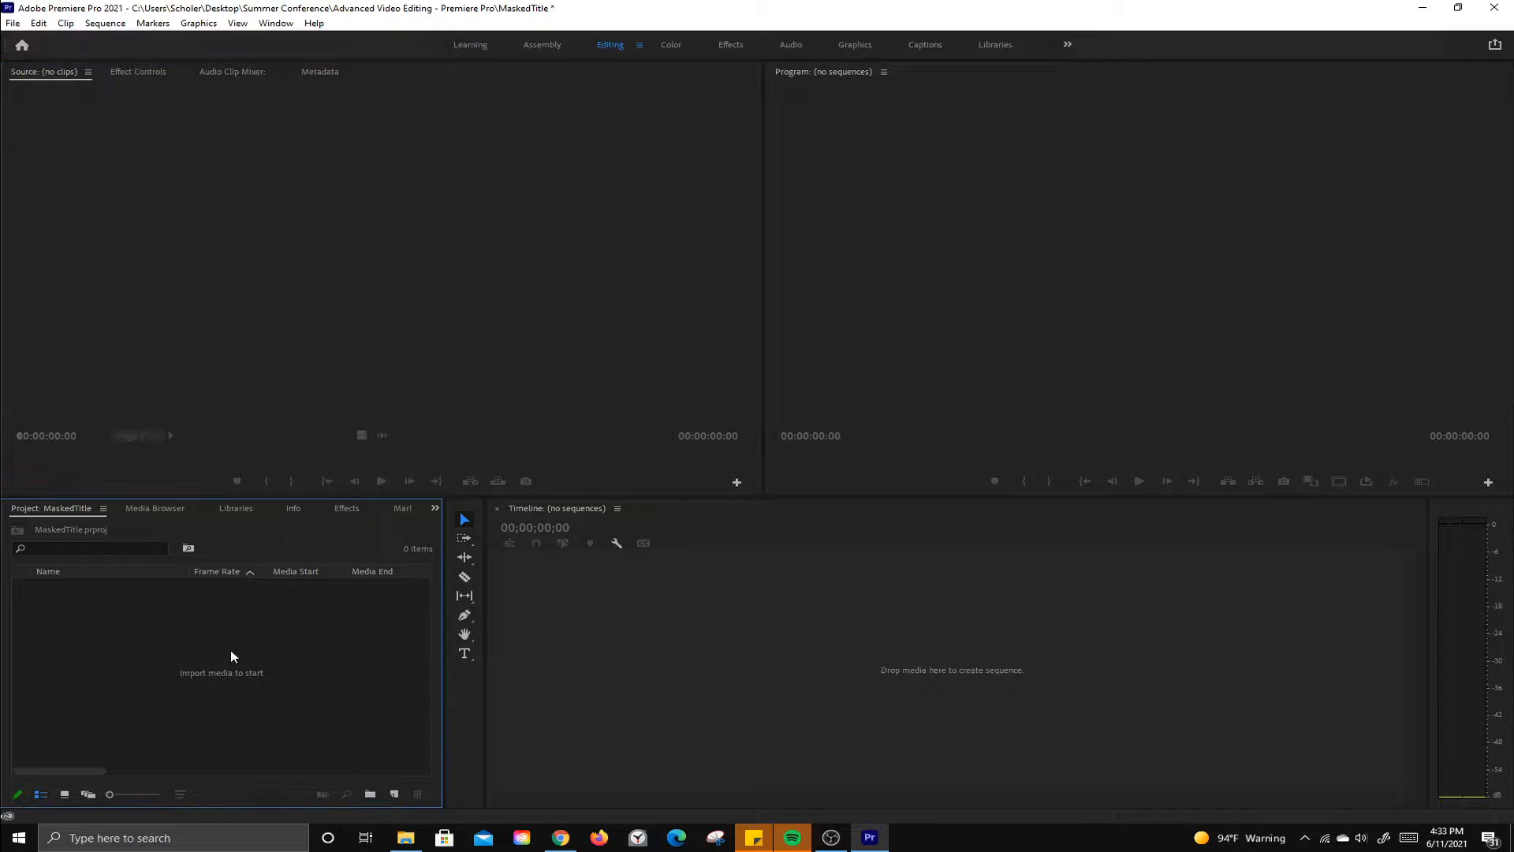
Step: Import the Harbor - 6119 video file from the Practice Files folder into the project
{"action": "double_click", "coordinate": [230, 654]}
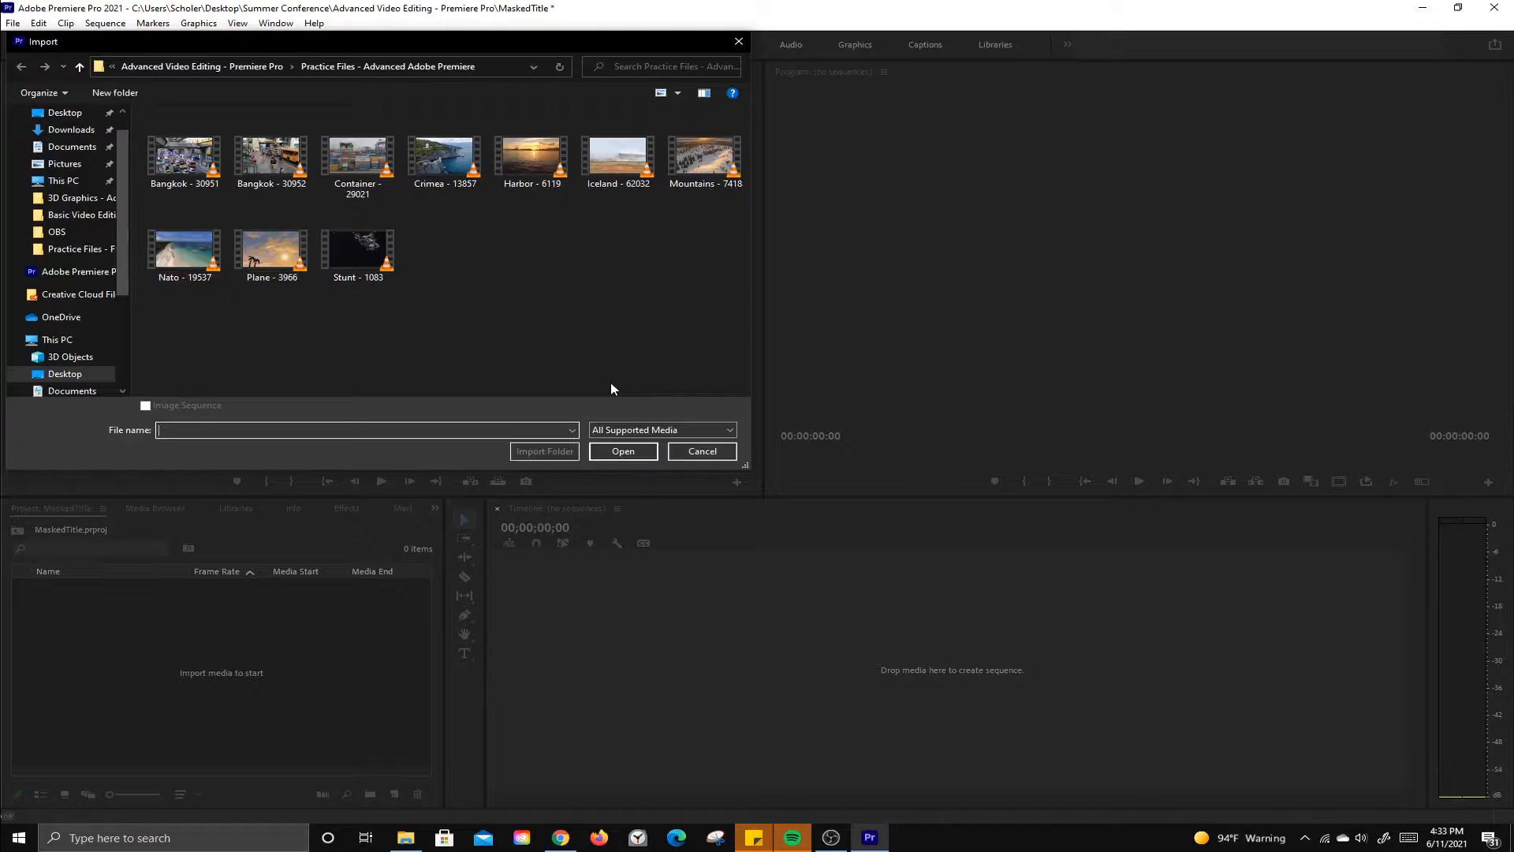
{"action": "left_click", "coordinate": [541, 189]}
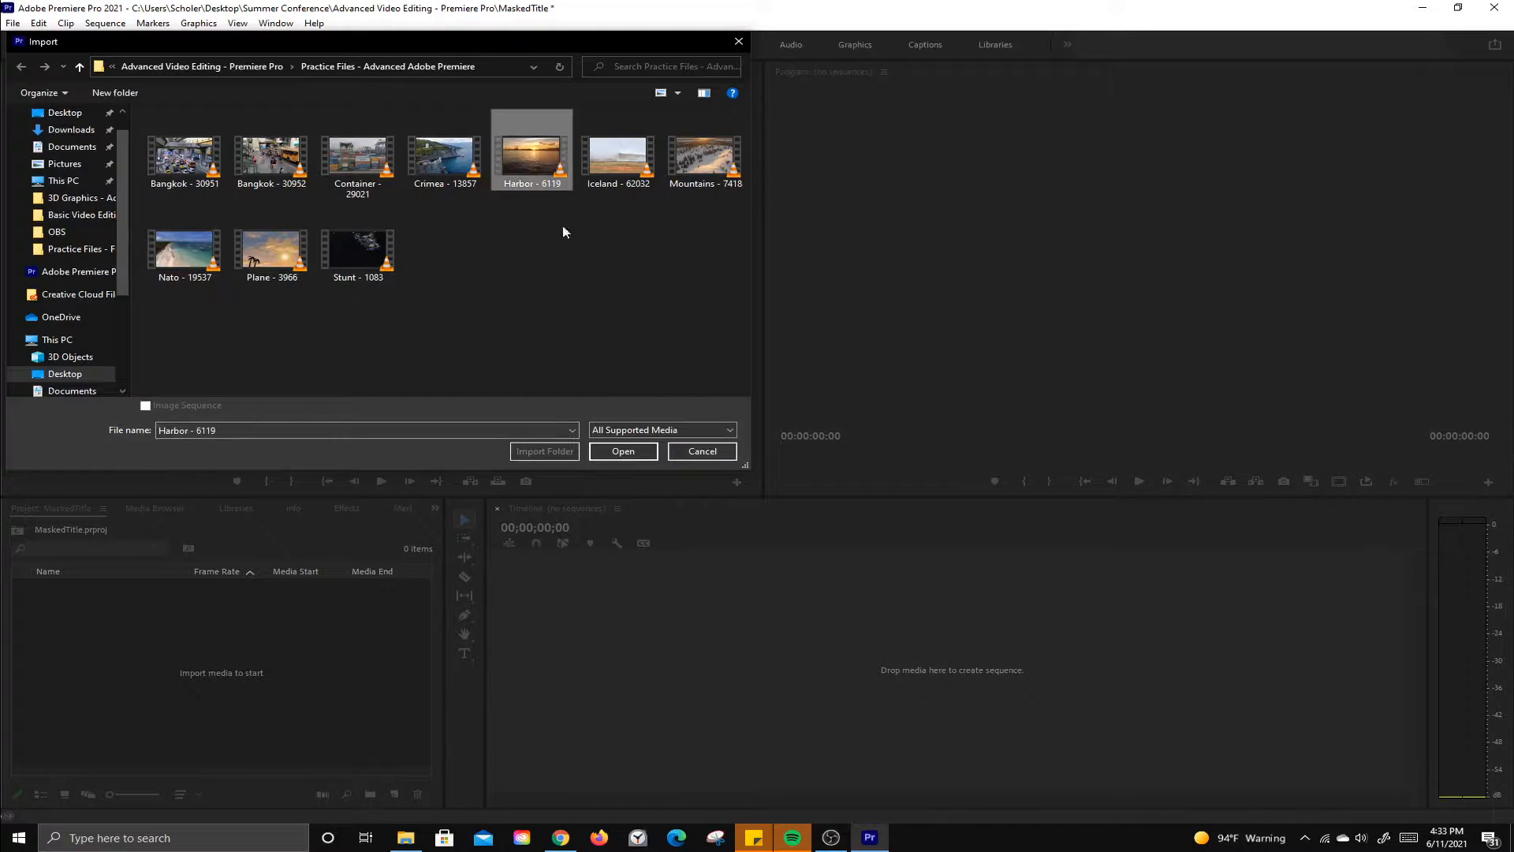
{"action": "left_click", "coordinate": [628, 450]}
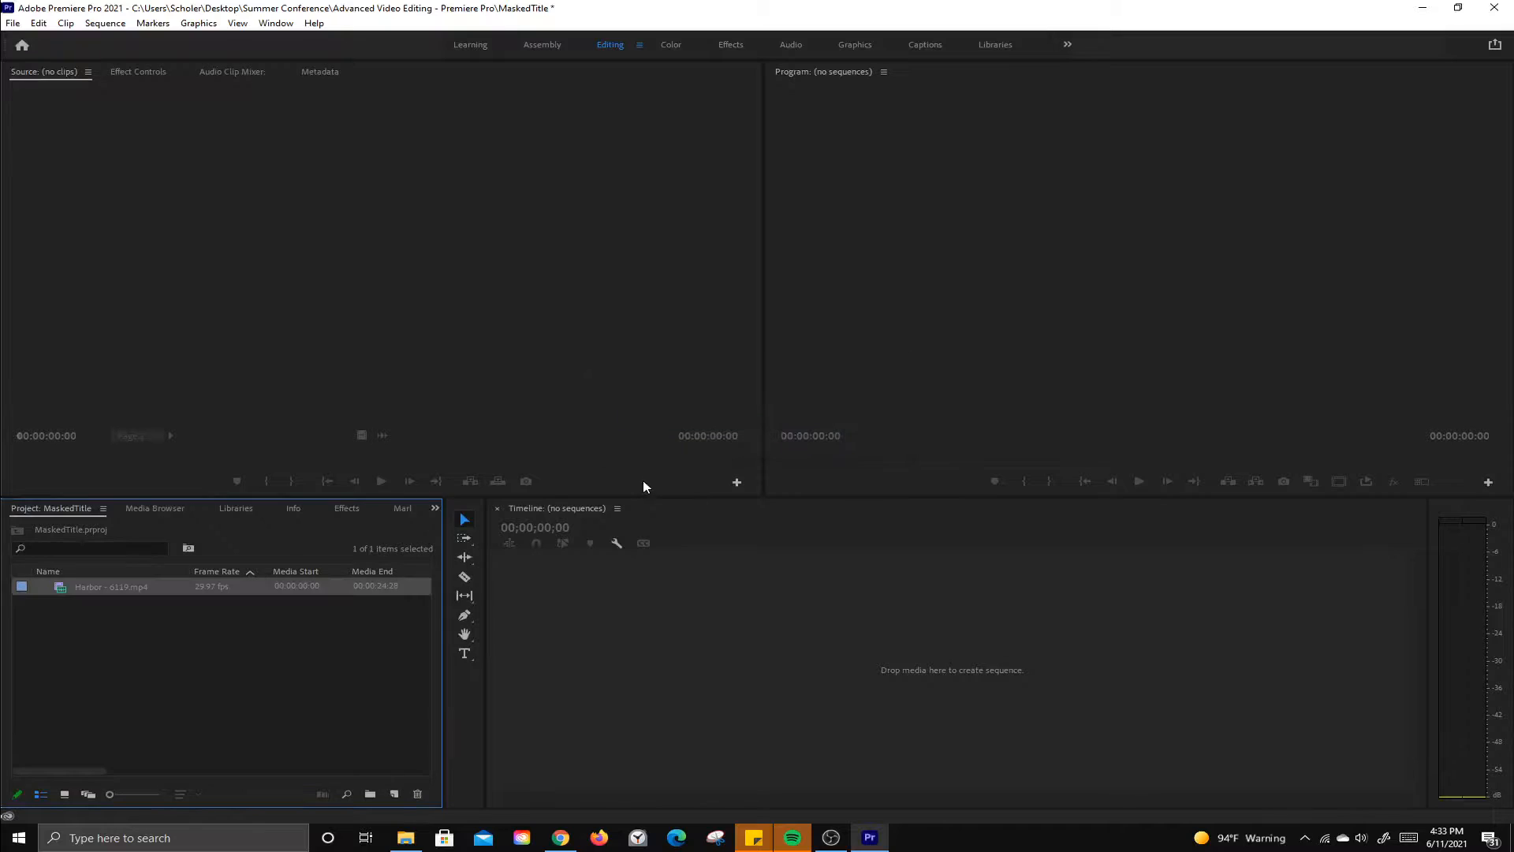
Step: Create a sequence from the Harbor clip and trim the clip's end to about 00:00:08:03
{"action": "left_click_drag", "start_coordinate": [63, 593], "coordinate": [815, 623]}
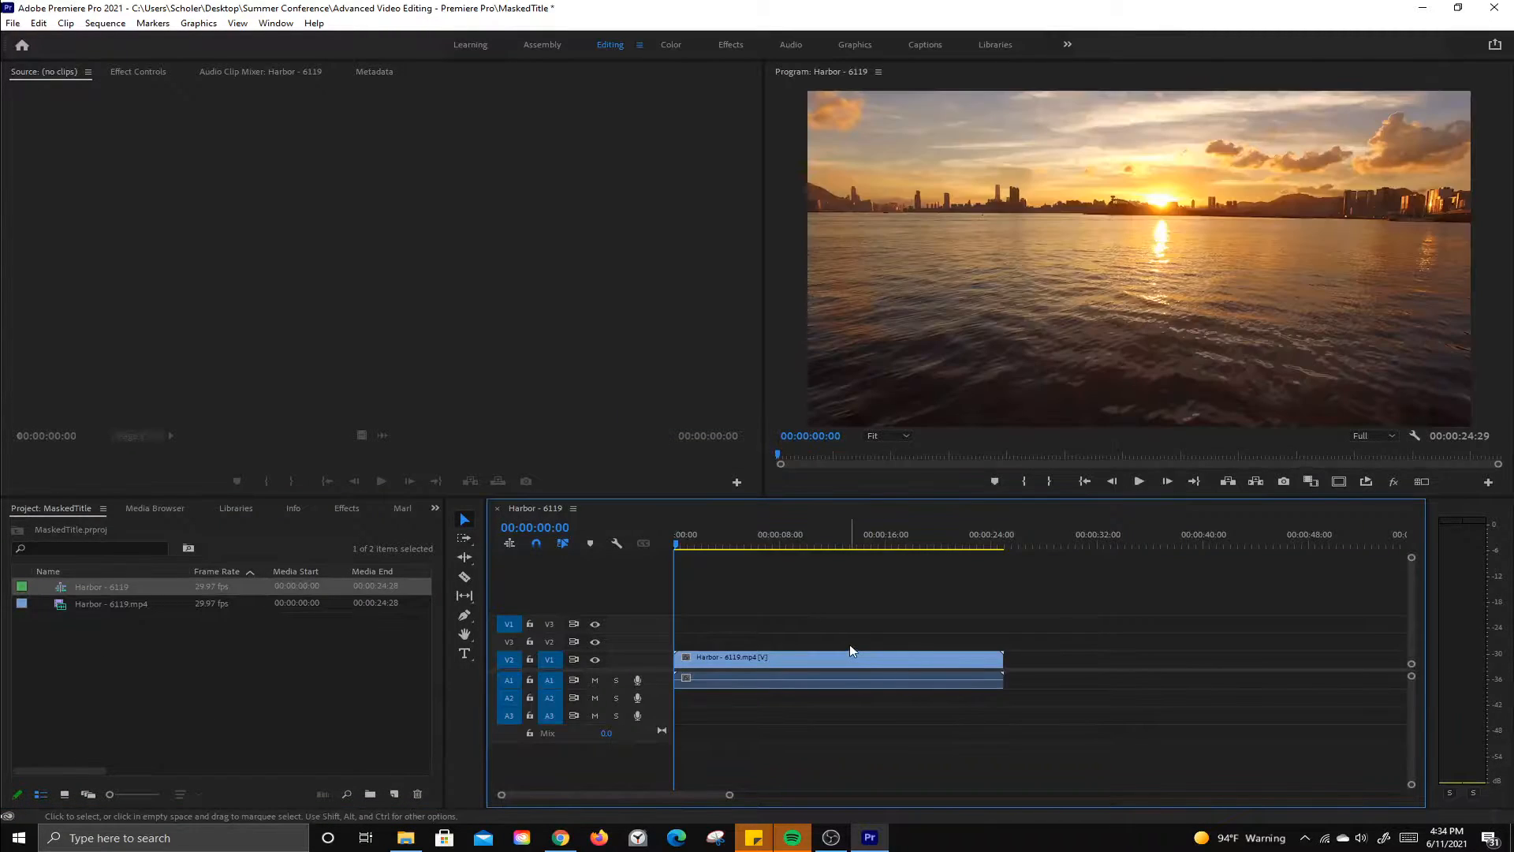
{"action": "left_click_drag", "start_coordinate": [685, 544], "coordinate": [787, 557]}
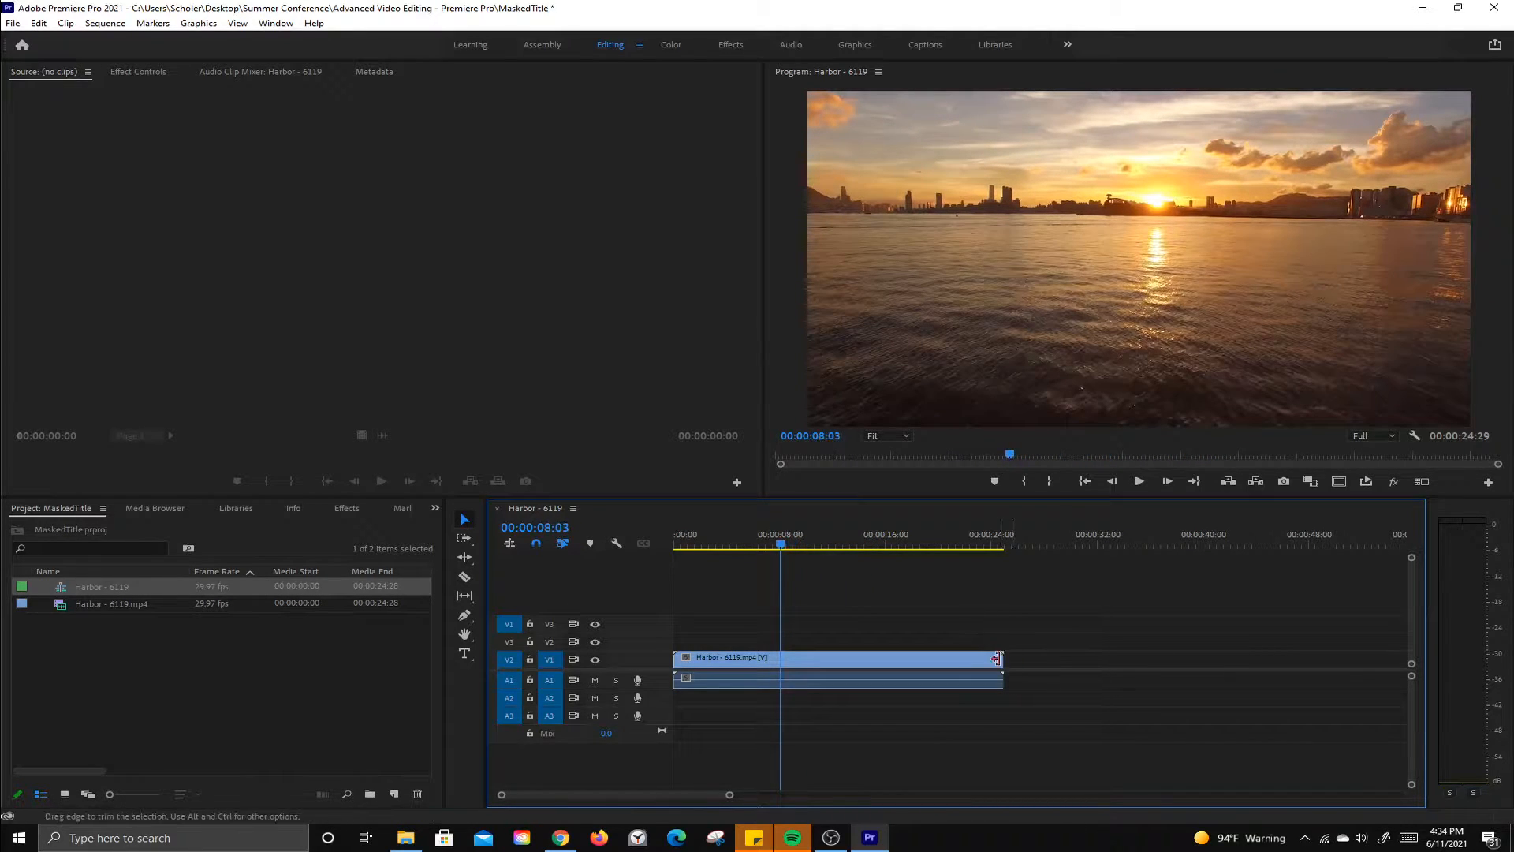
{"action": "left_click_drag", "start_coordinate": [1002, 659], "coordinate": [774, 657]}
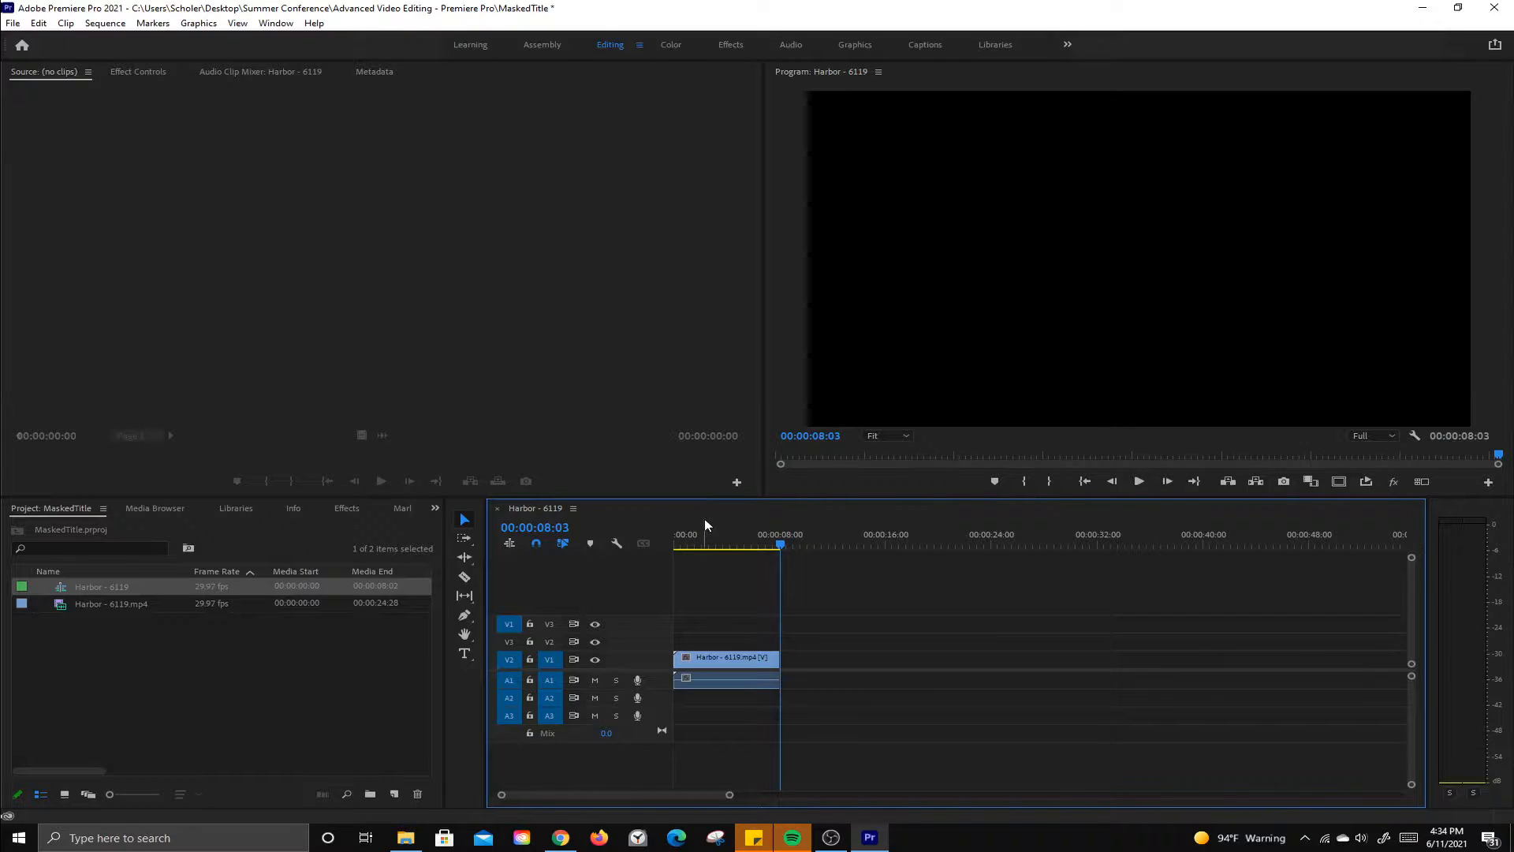
Step: With the Type tool, add a title reading Sunset over the video at about 00:00:04:16
{"action": "left_click", "coordinate": [464, 655]}
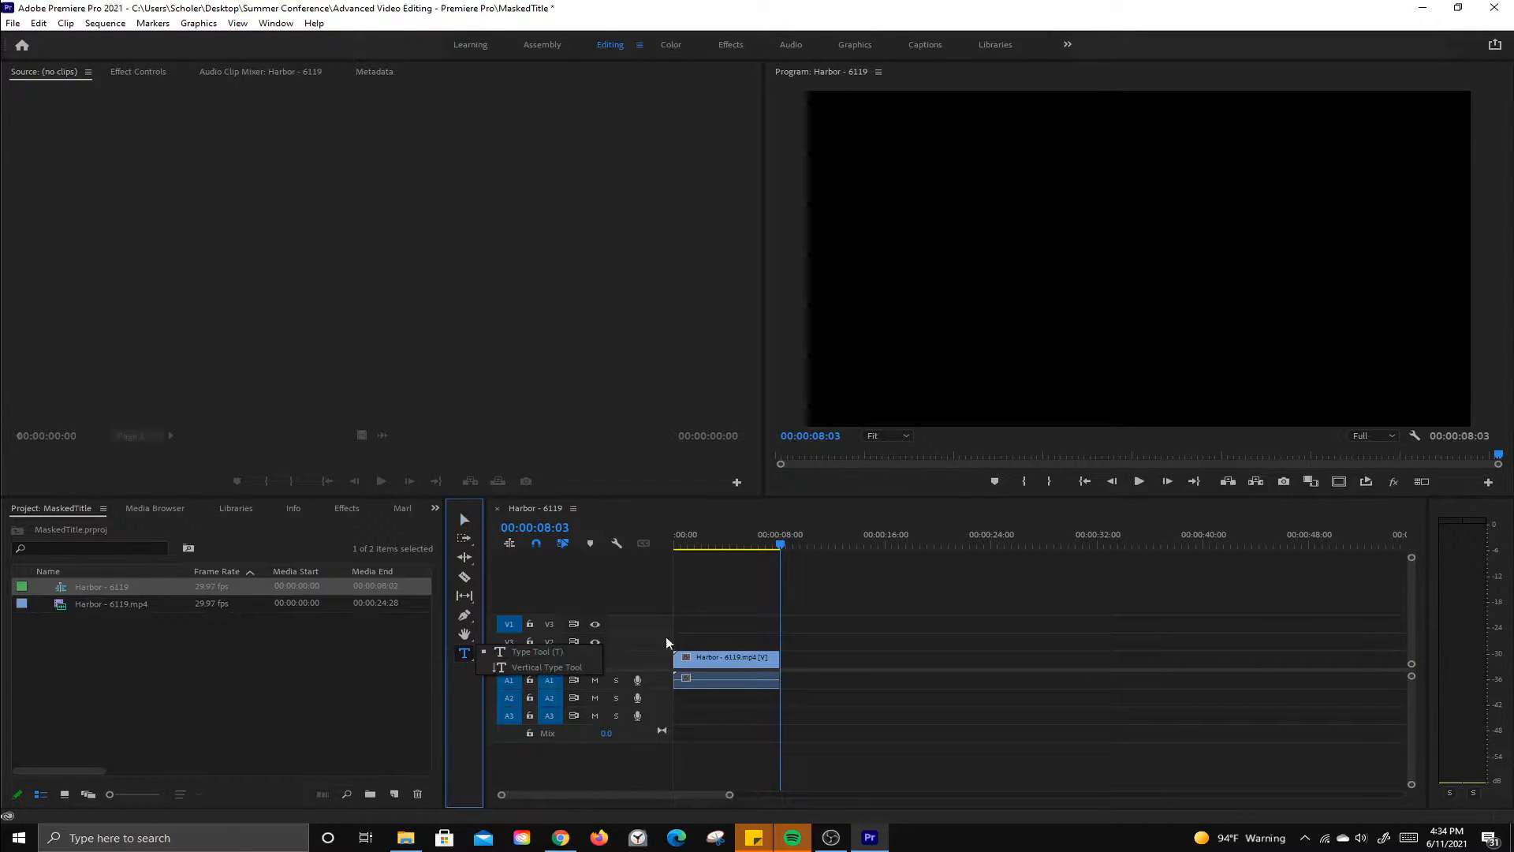
{"action": "left_click_drag", "start_coordinate": [783, 542], "coordinate": [733, 546]}
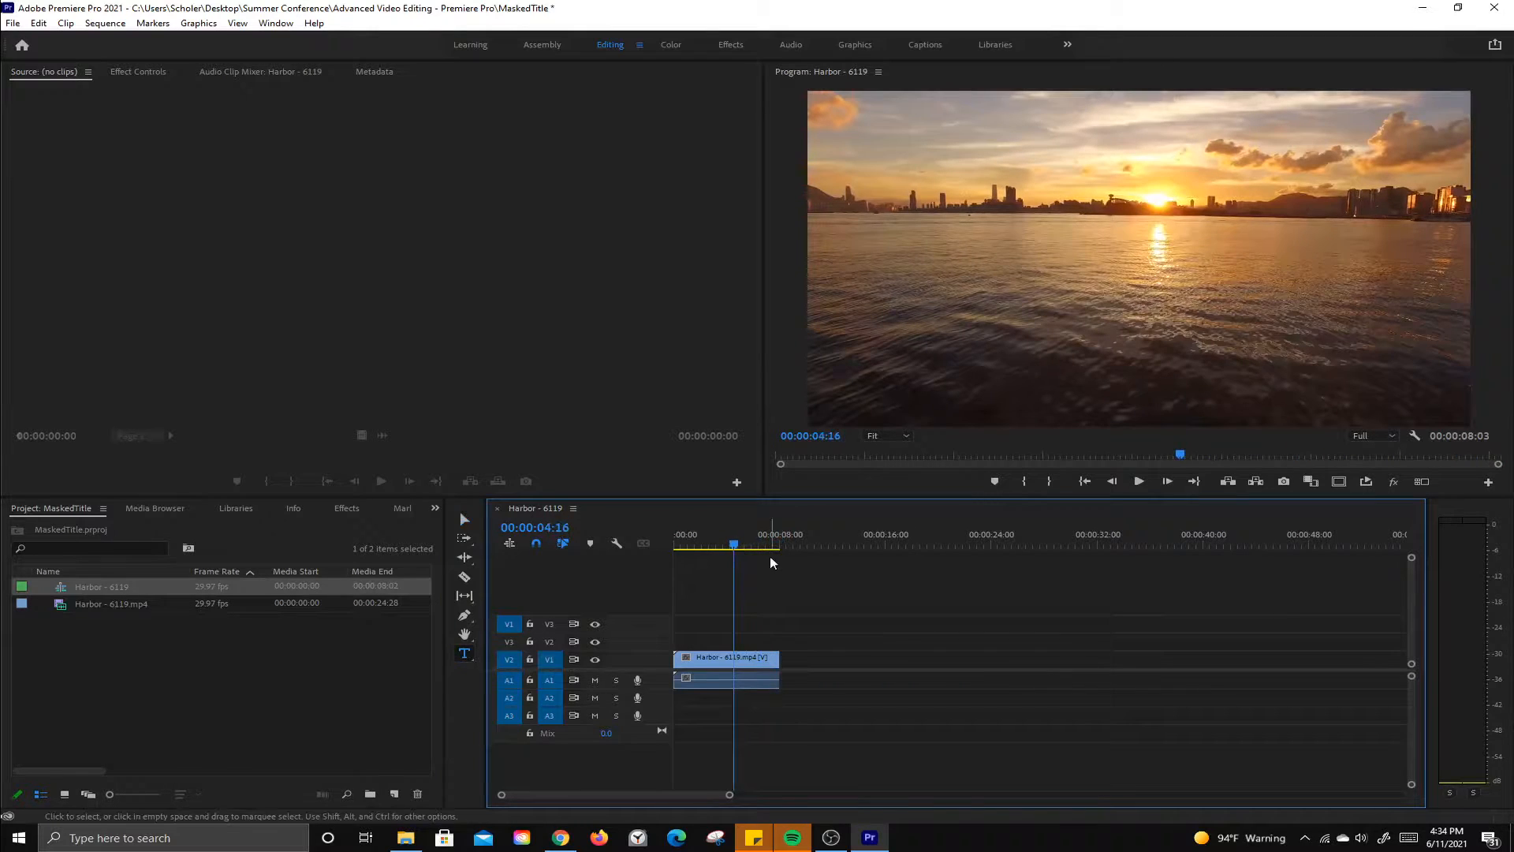
{"action": "left_click", "coordinate": [958, 207]}
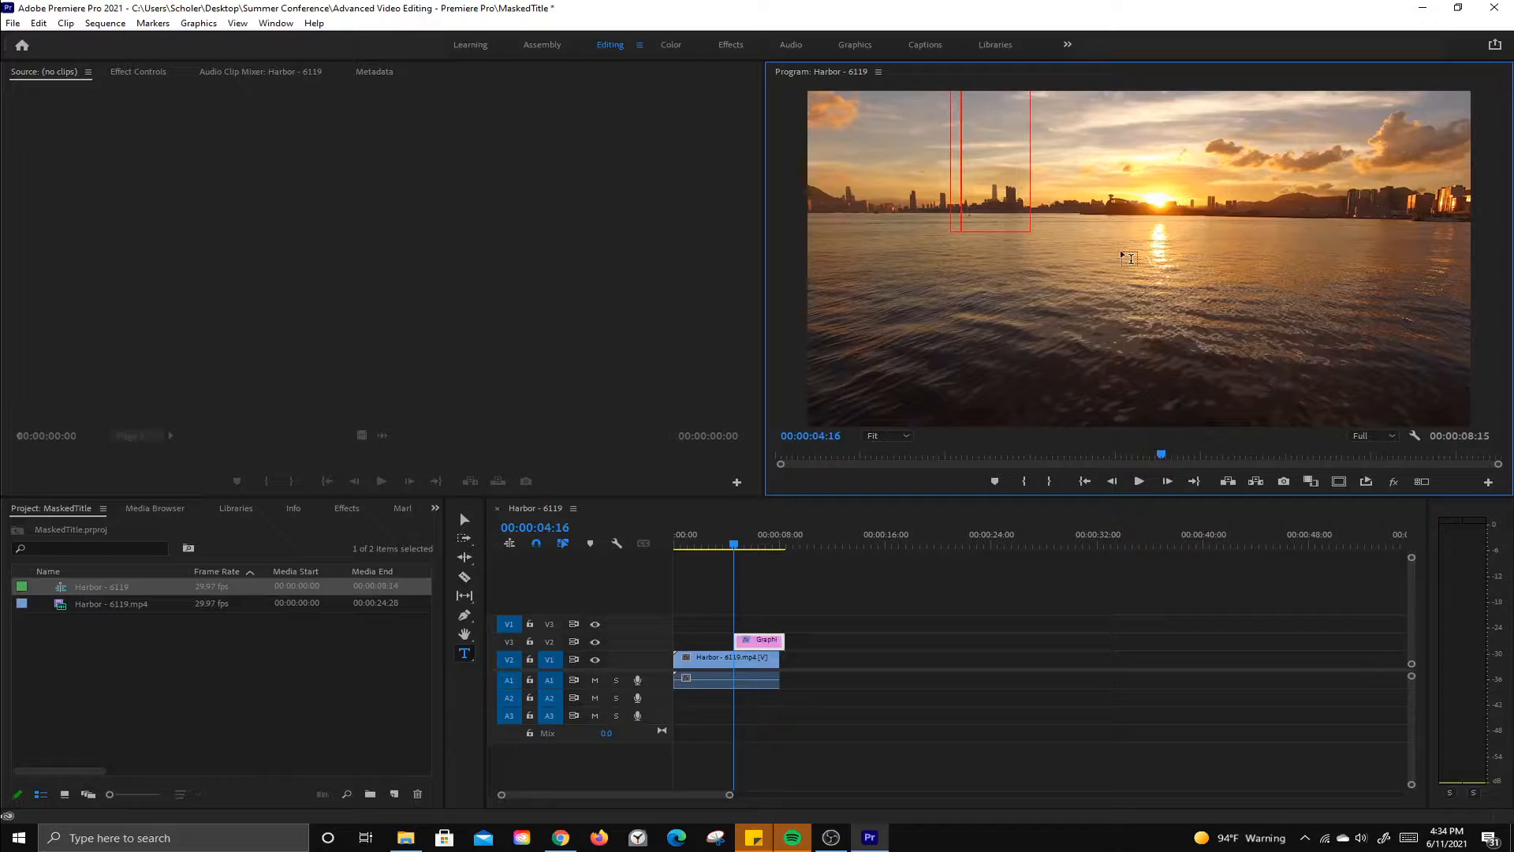
{"action": "type", "text": "Sunse"}
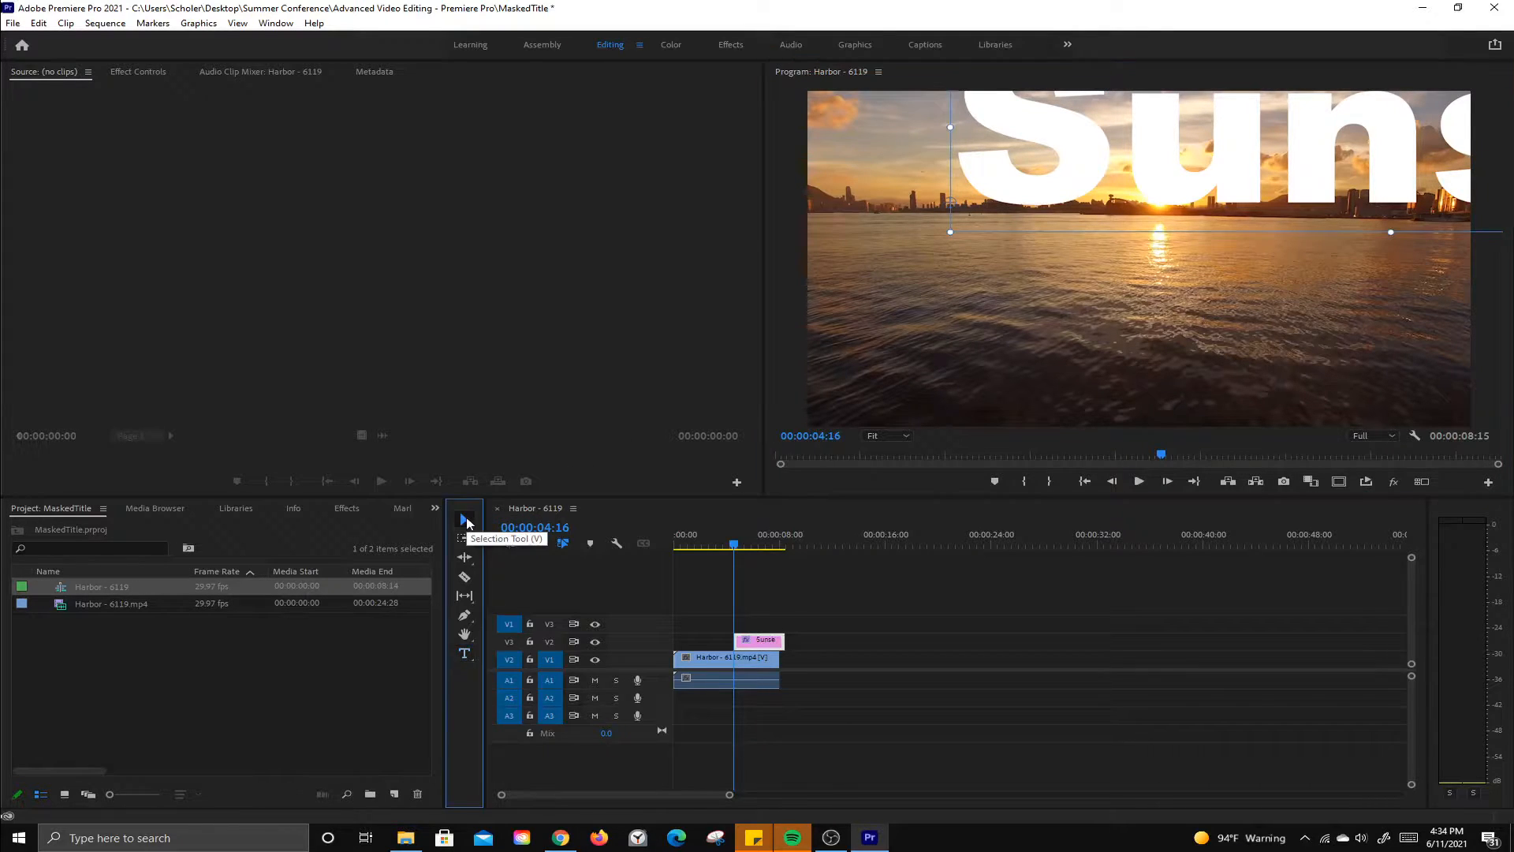
Step: Move the title down into the frame and reduce its font size to 625 in the Essential Graphics editor
{"action": "left_click", "coordinate": [465, 520]}
{"action": "left_click_drag", "start_coordinate": [1113, 159], "coordinate": [973, 218]}
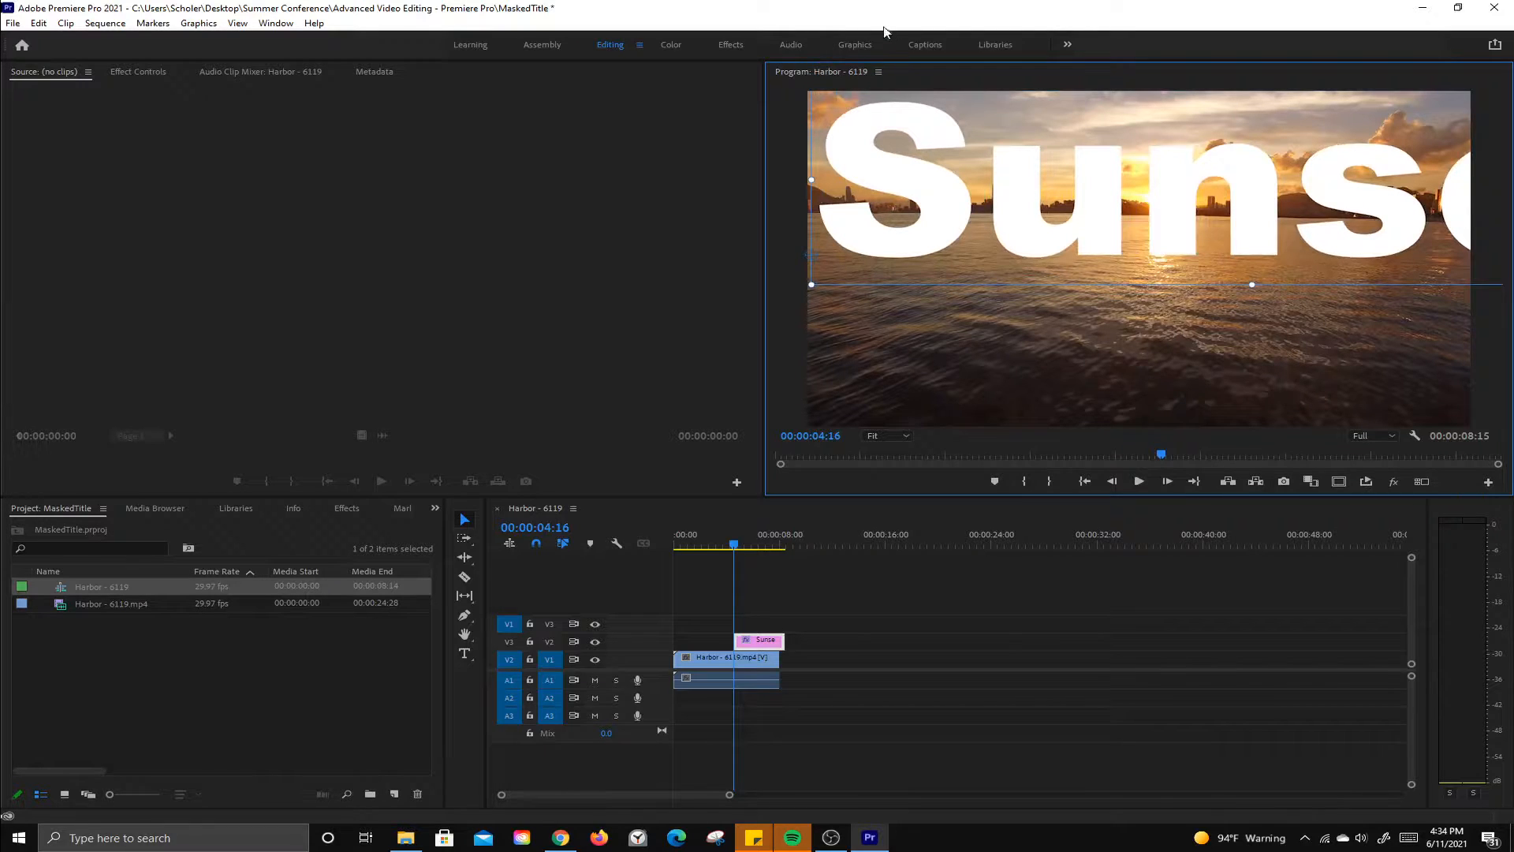
{"action": "left_click", "coordinate": [855, 45]}
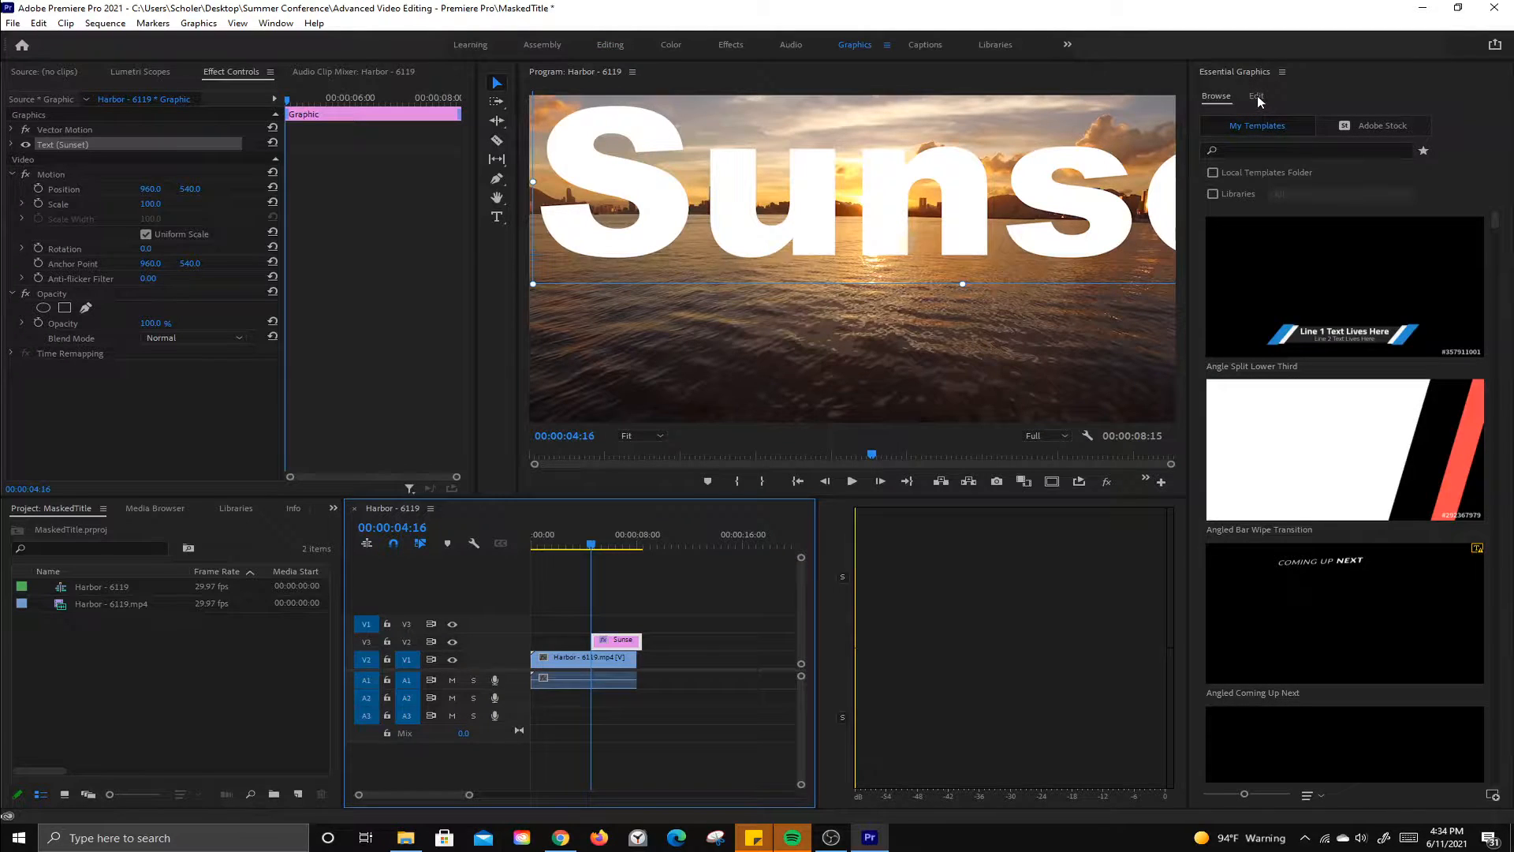
{"action": "left_click", "coordinate": [1257, 97]}
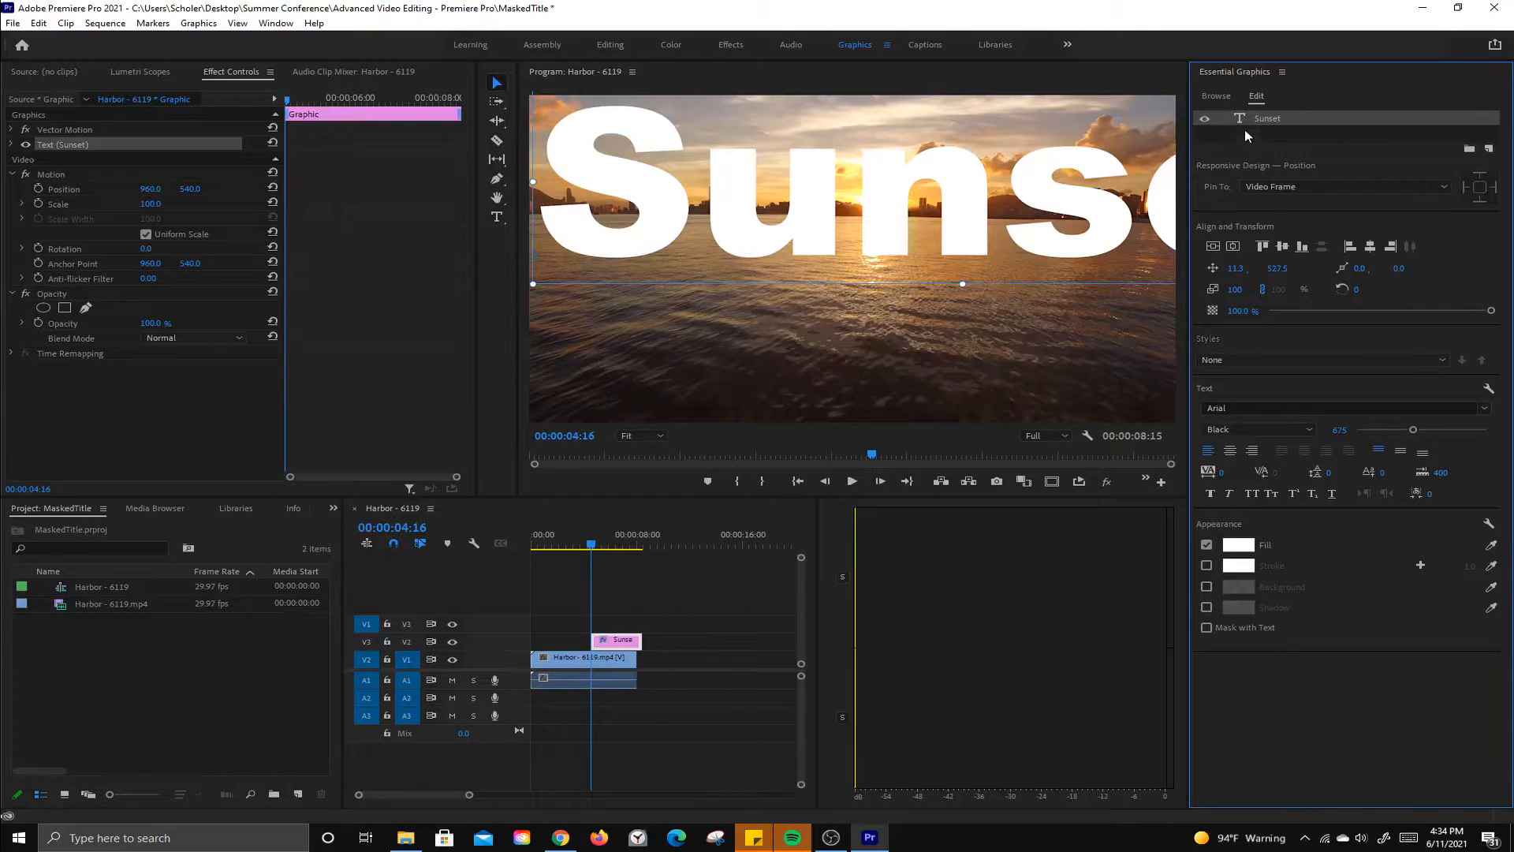
{"action": "left_click", "coordinate": [1205, 120]}
{"action": "left_click", "coordinate": [1205, 120]}
{"action": "left_click_drag", "start_coordinate": [1413, 431], "coordinate": [1393, 434]}
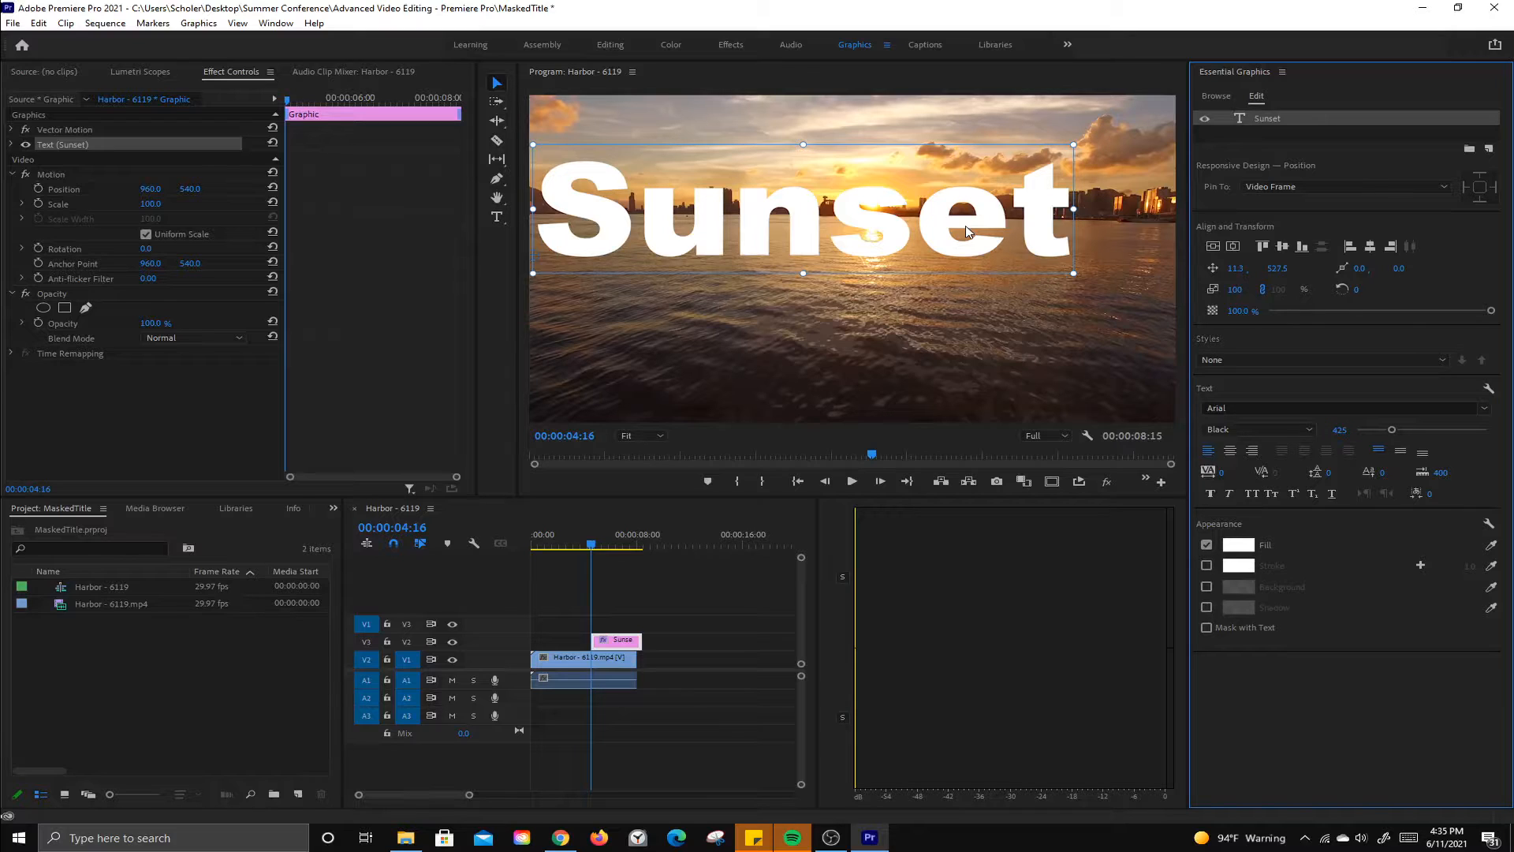
Step: Set the title's Arial font style to Black
{"action": "left_click", "coordinate": [1359, 409]}
{"action": "left_click", "coordinate": [1356, 392]}
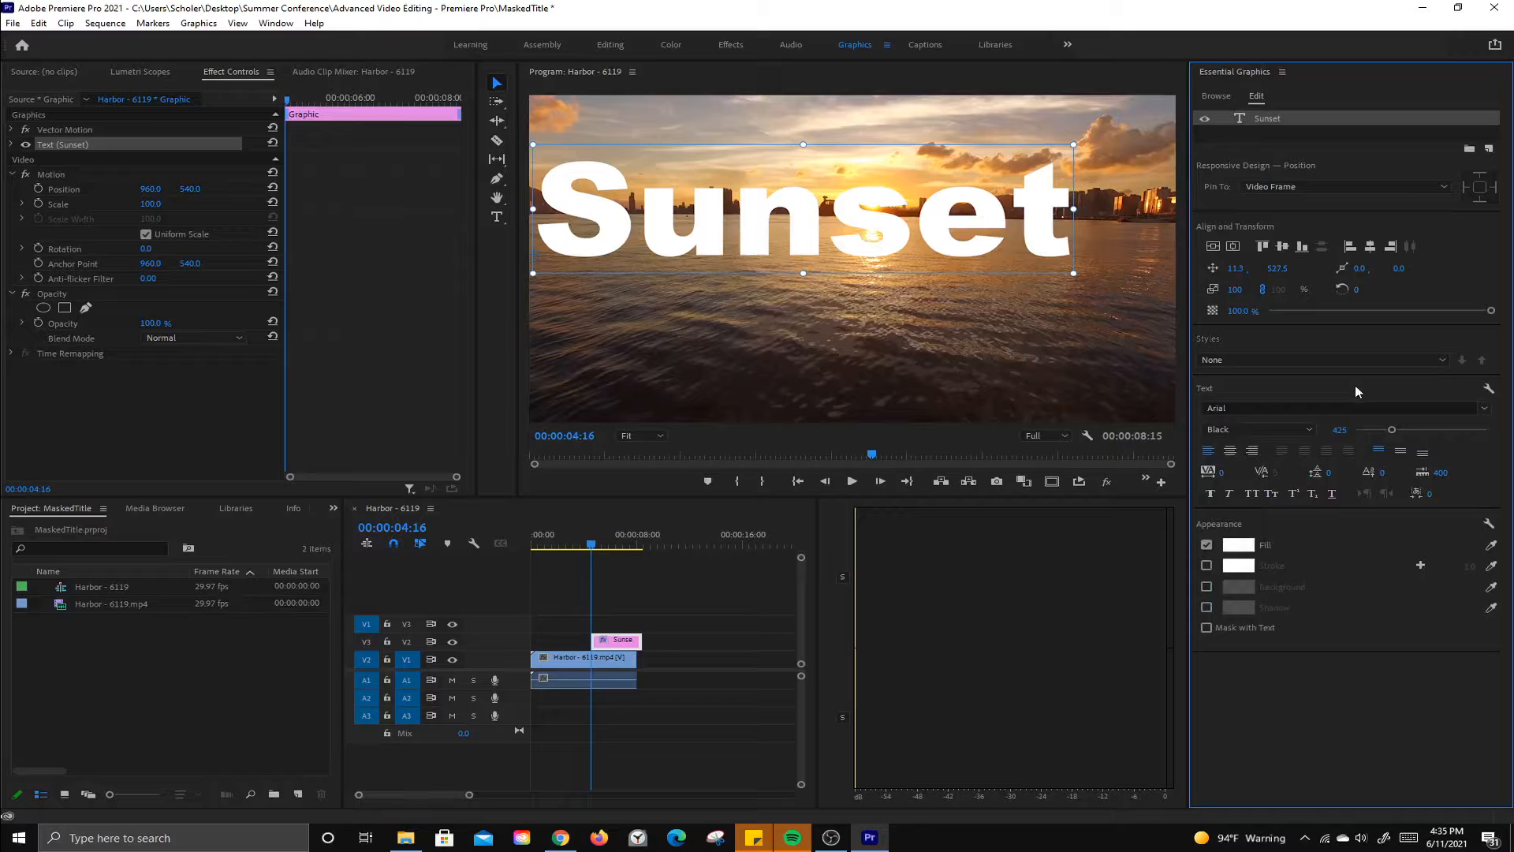
{"action": "left_click", "coordinate": [1274, 429]}
{"action": "left_click", "coordinate": [1246, 506]}
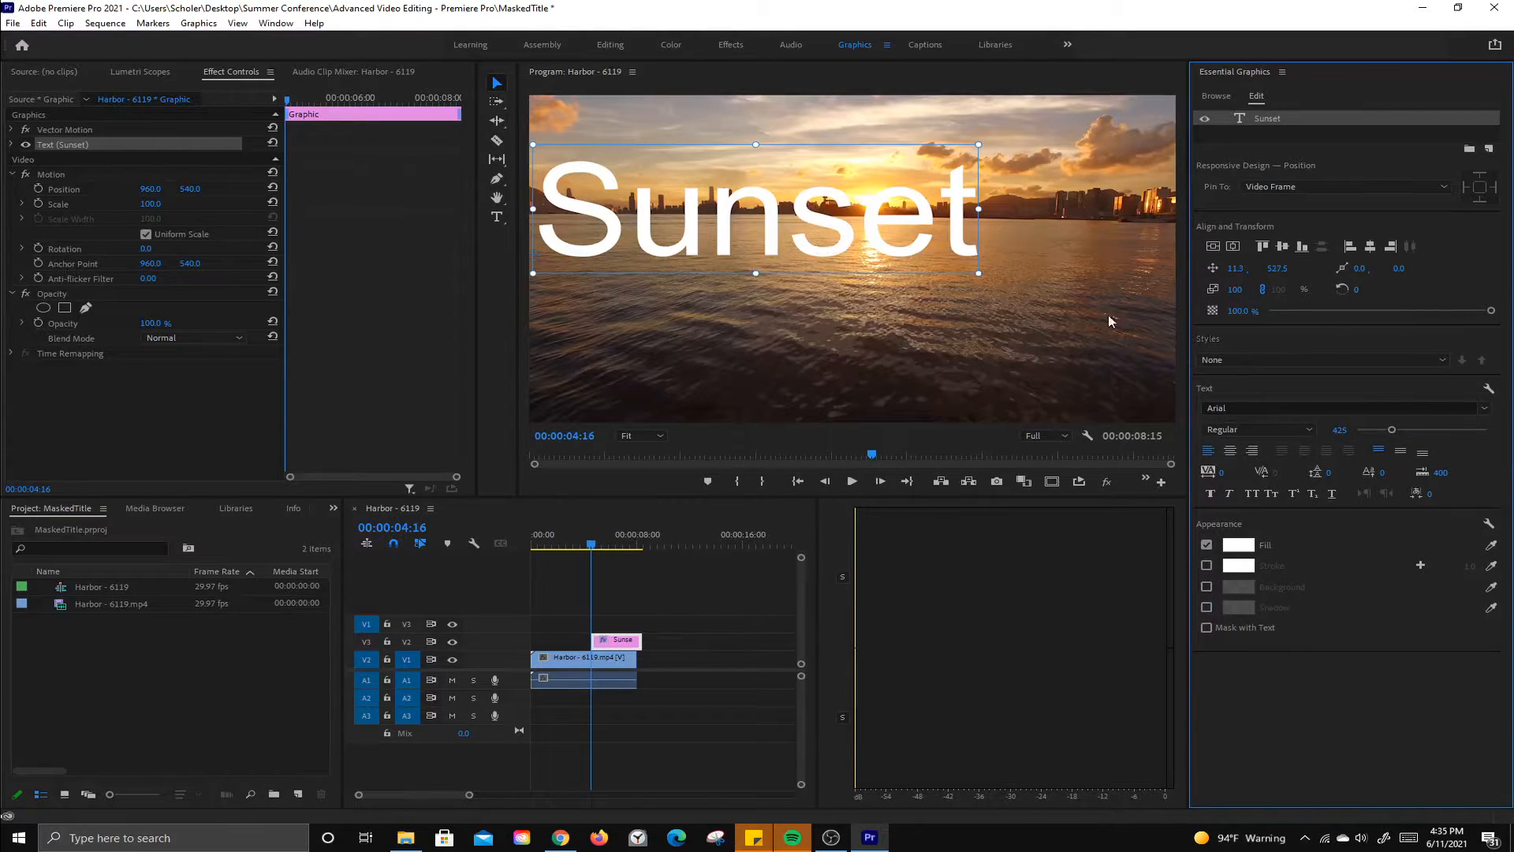
{"action": "left_click", "coordinate": [1250, 429]}
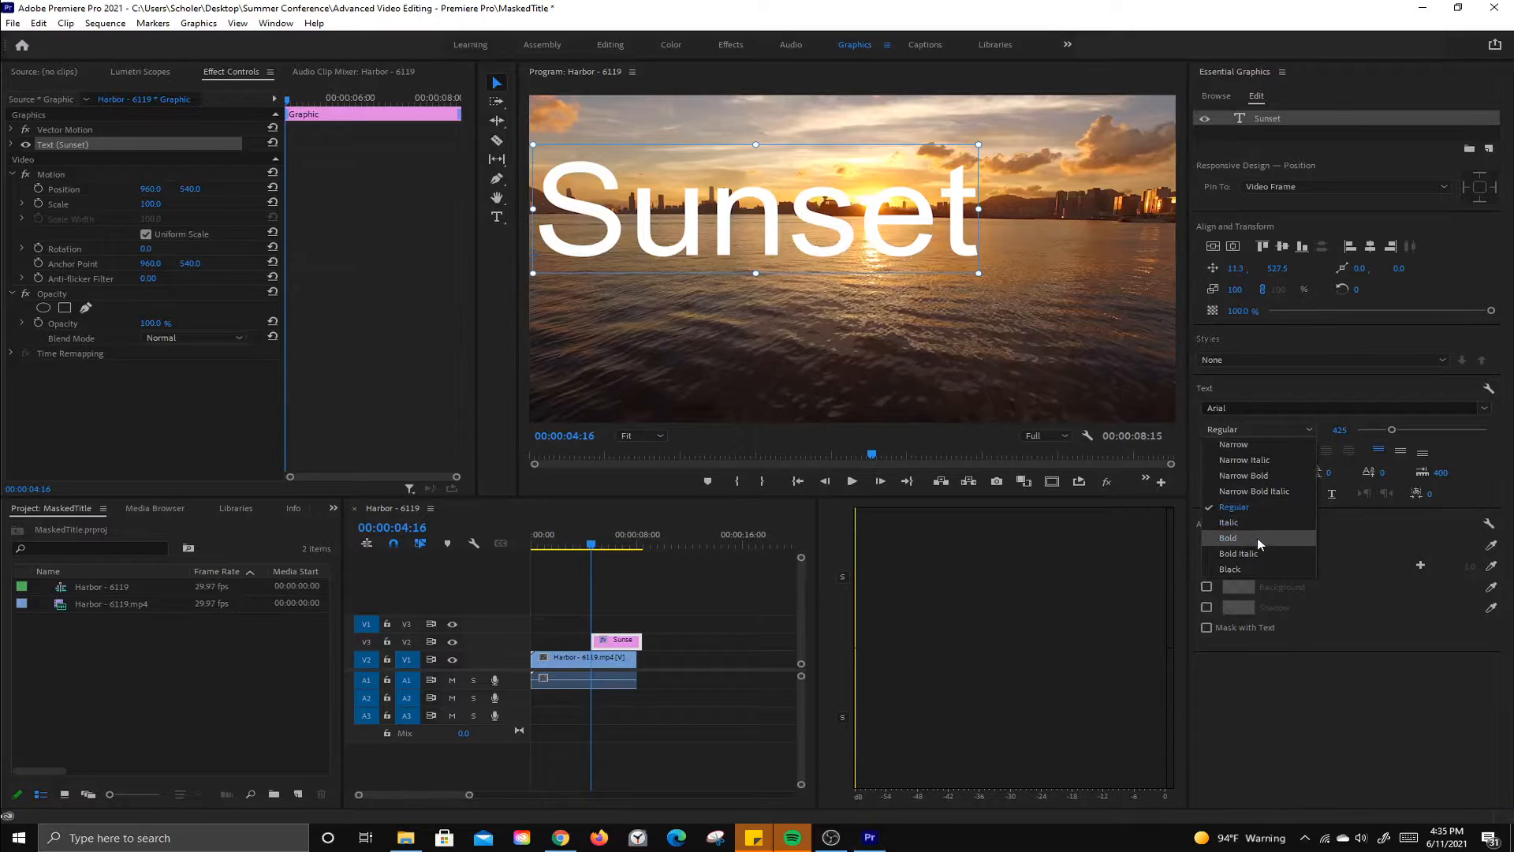
{"action": "left_click", "coordinate": [1257, 538]}
{"action": "left_click", "coordinate": [1269, 433]}
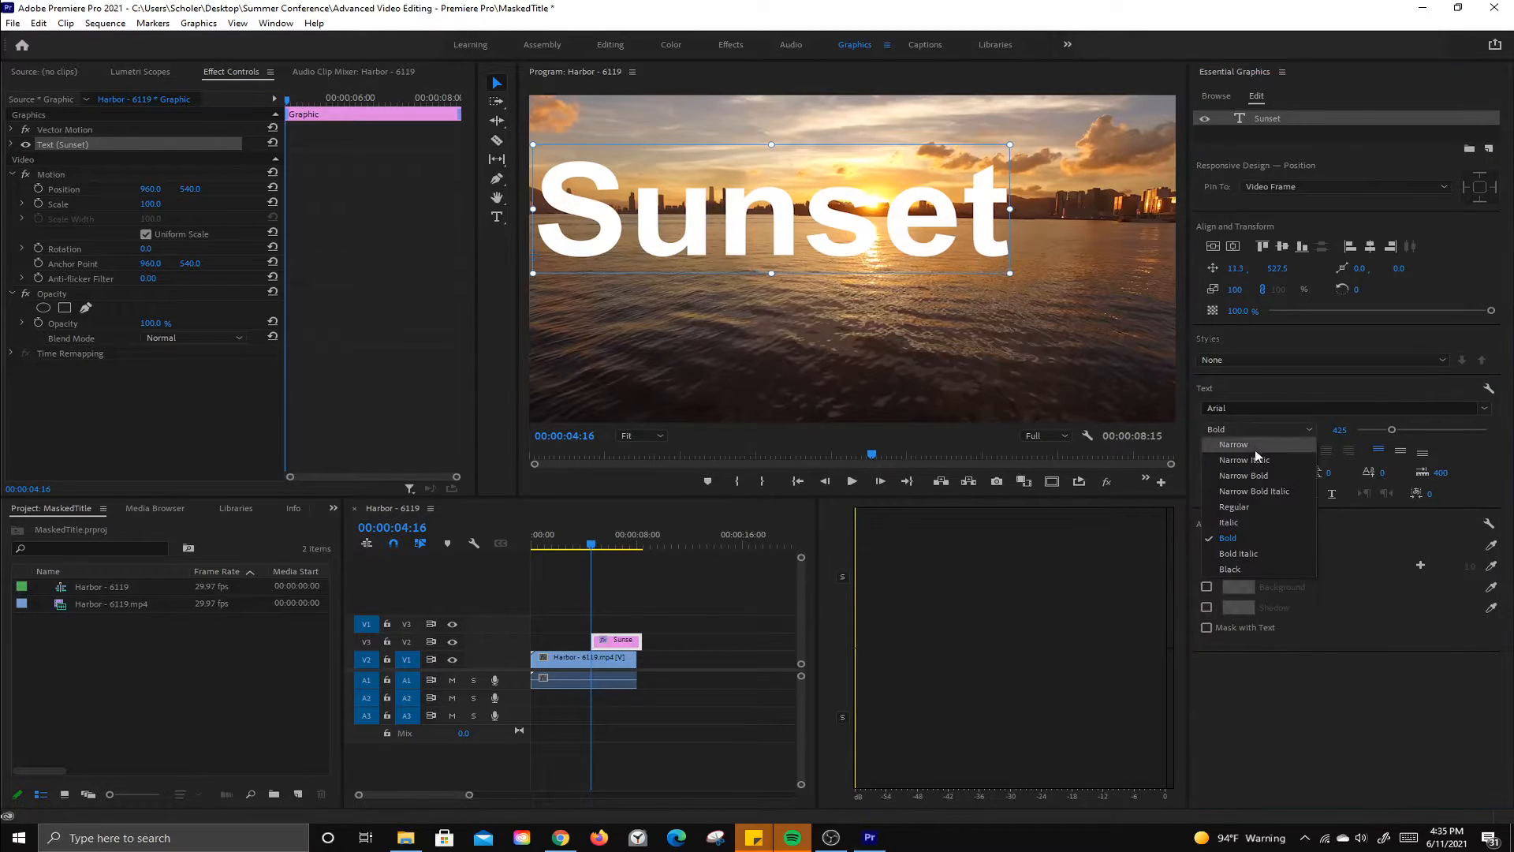
{"action": "left_click", "coordinate": [1260, 572]}
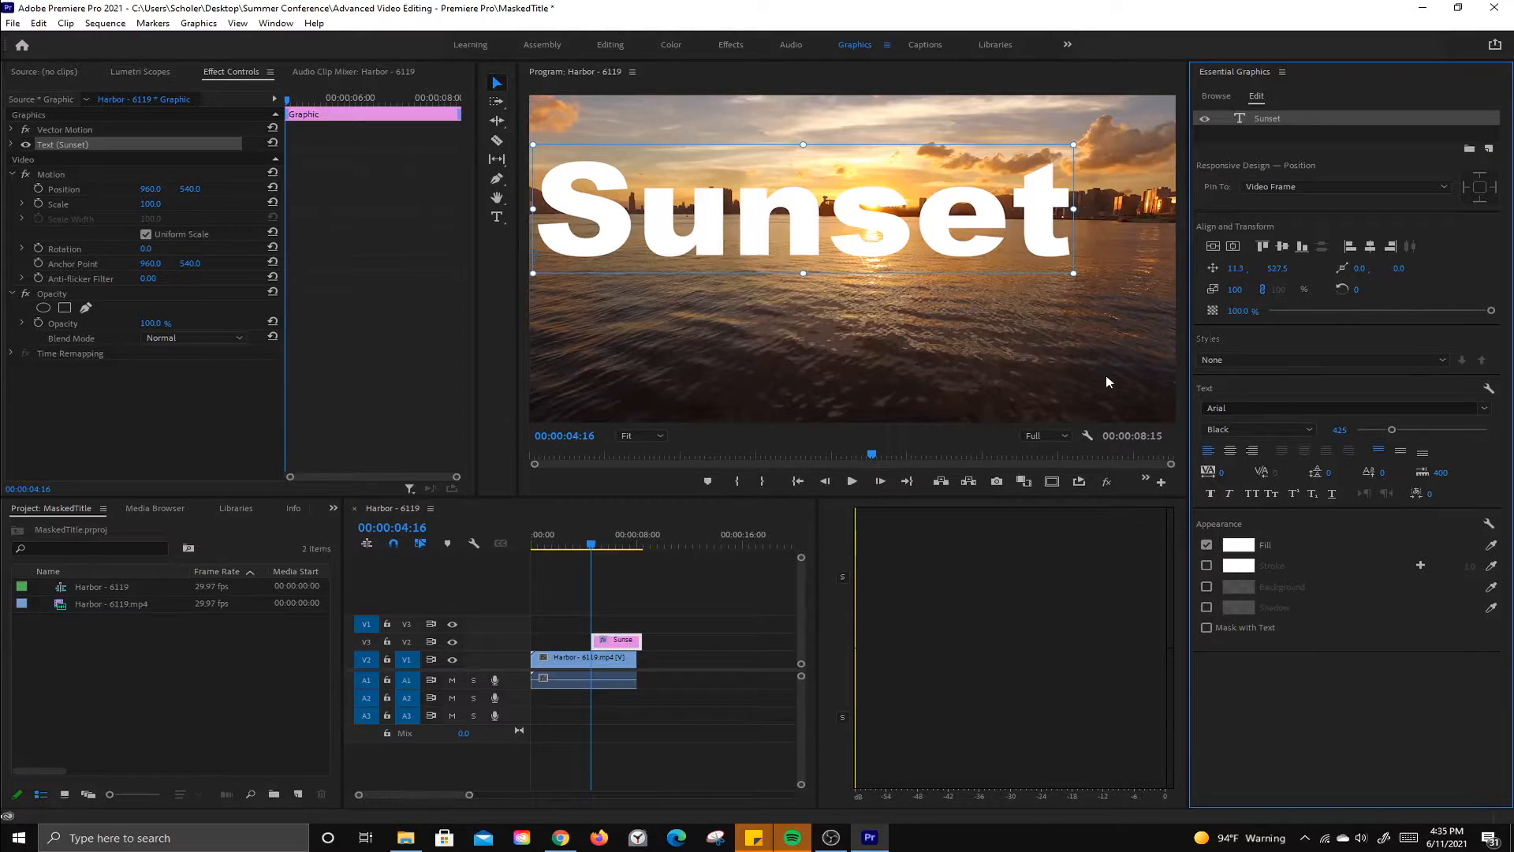
Step: Format the title text as Small Caps
{"action": "left_click", "coordinate": [1254, 496]}
{"action": "left_click", "coordinate": [1272, 494]}
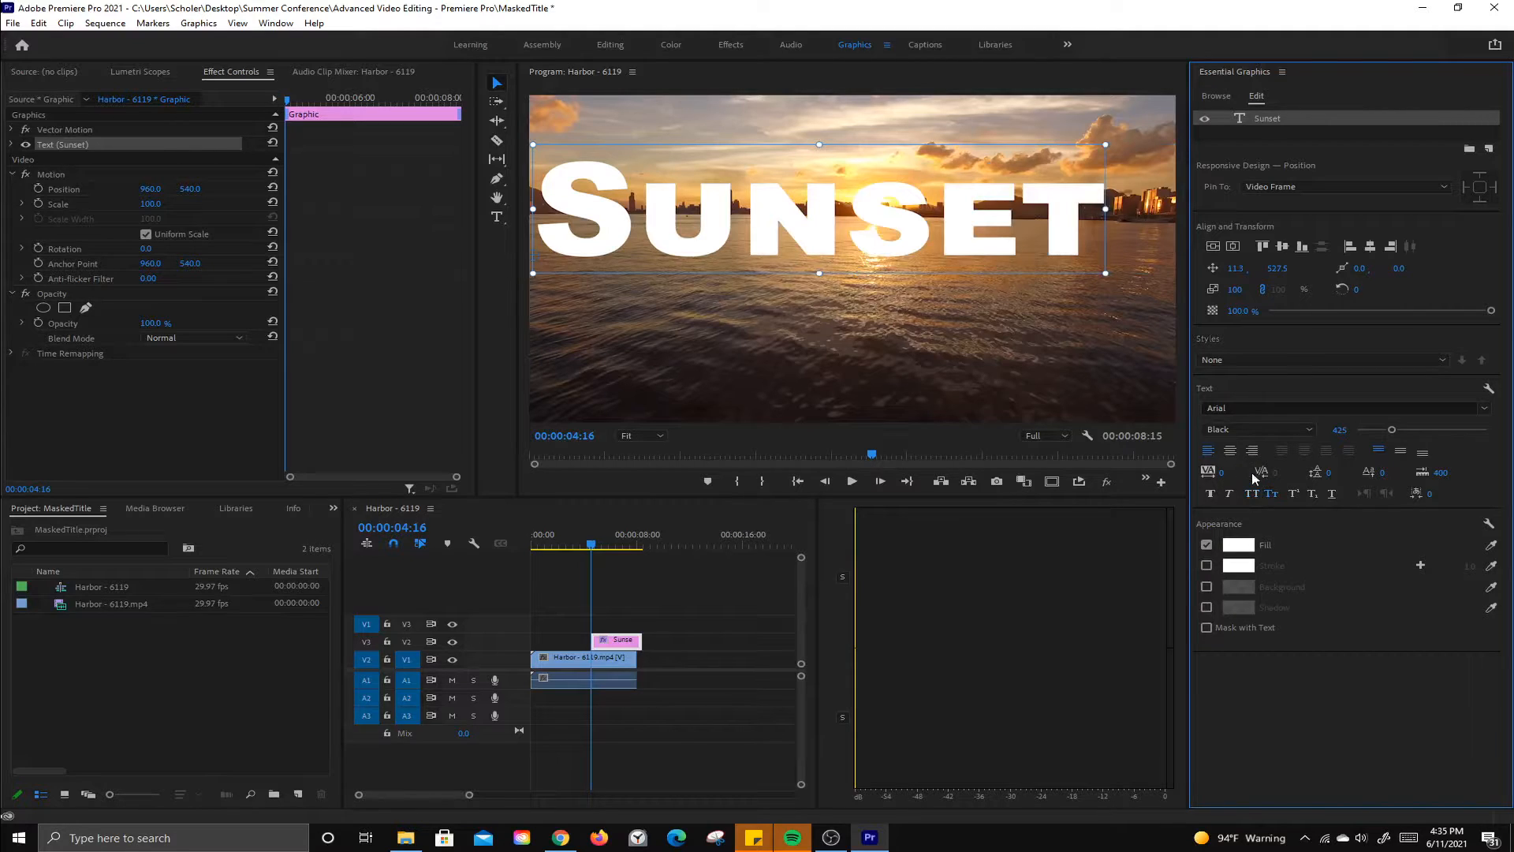
Step: Center the title vertically and horizontally in the frame, then move it up over the skyline
{"action": "left_click", "coordinate": [1214, 247]}
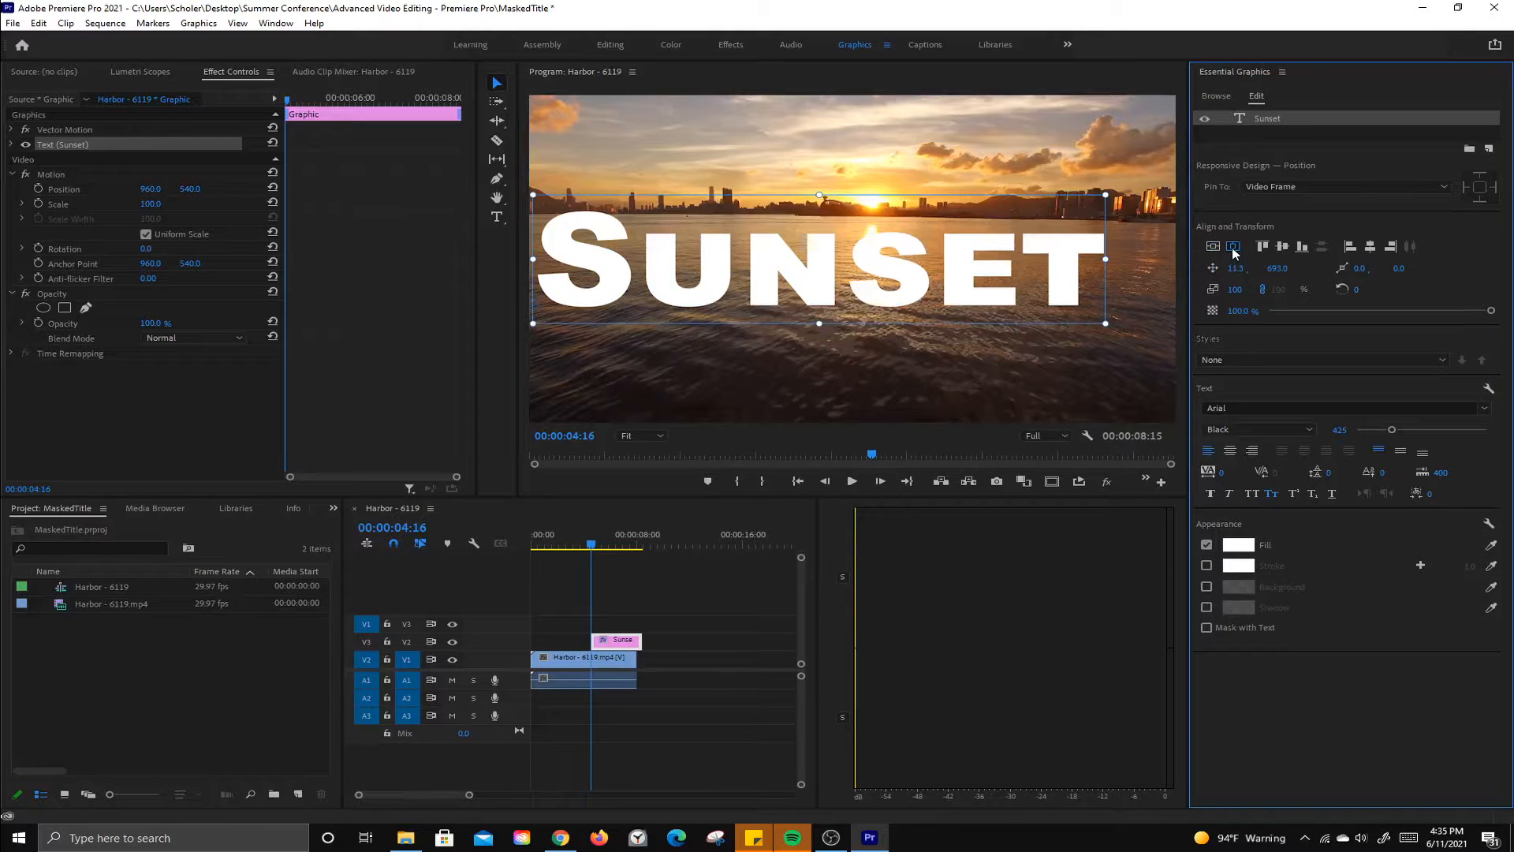
{"action": "left_click", "coordinate": [1234, 248]}
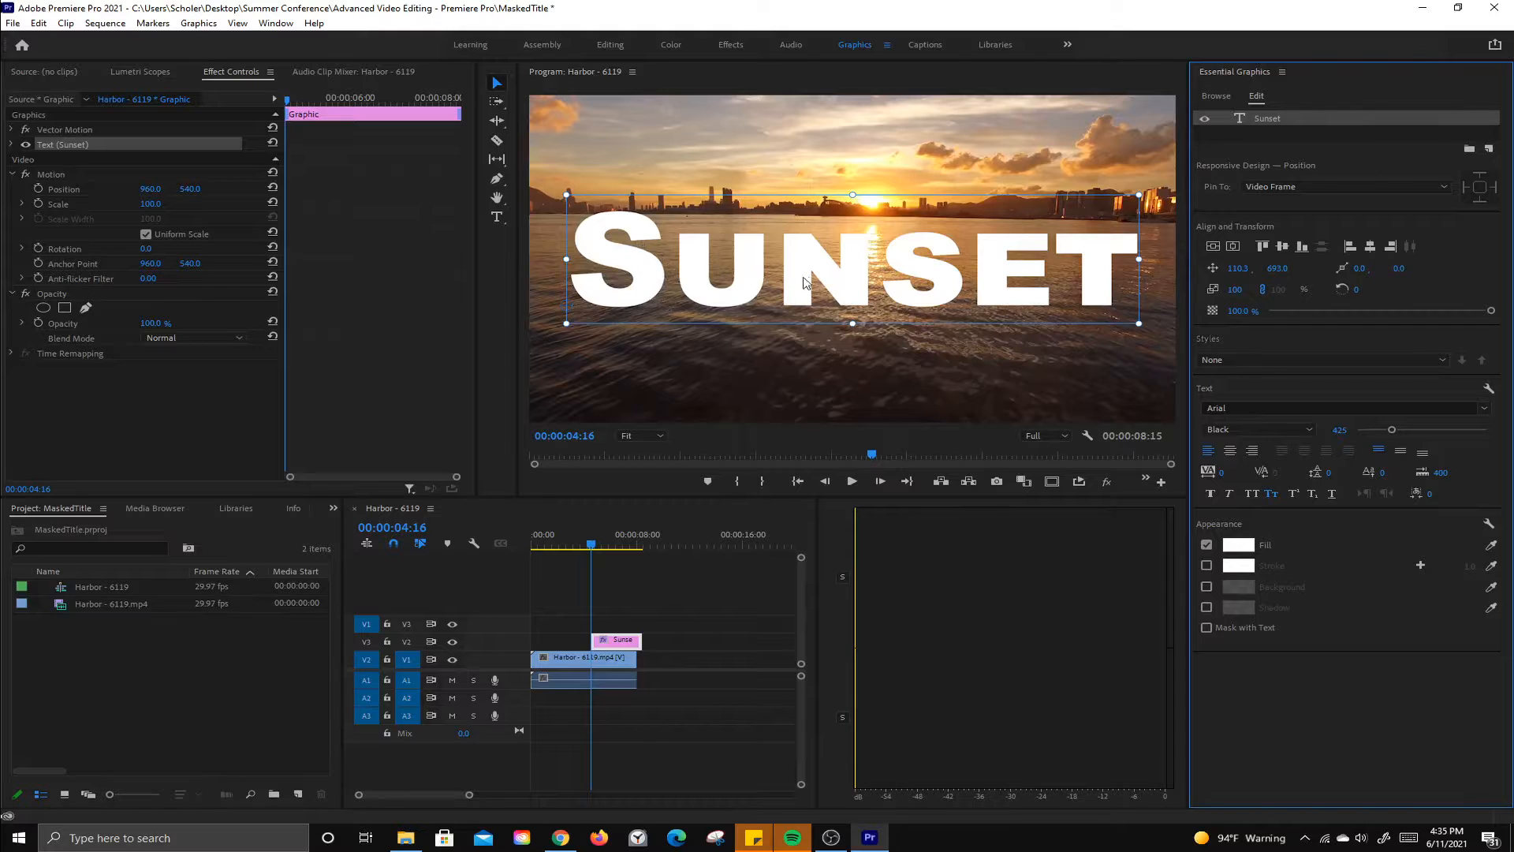
{"action": "left_click_drag", "start_coordinate": [861, 285], "coordinate": [851, 219]}
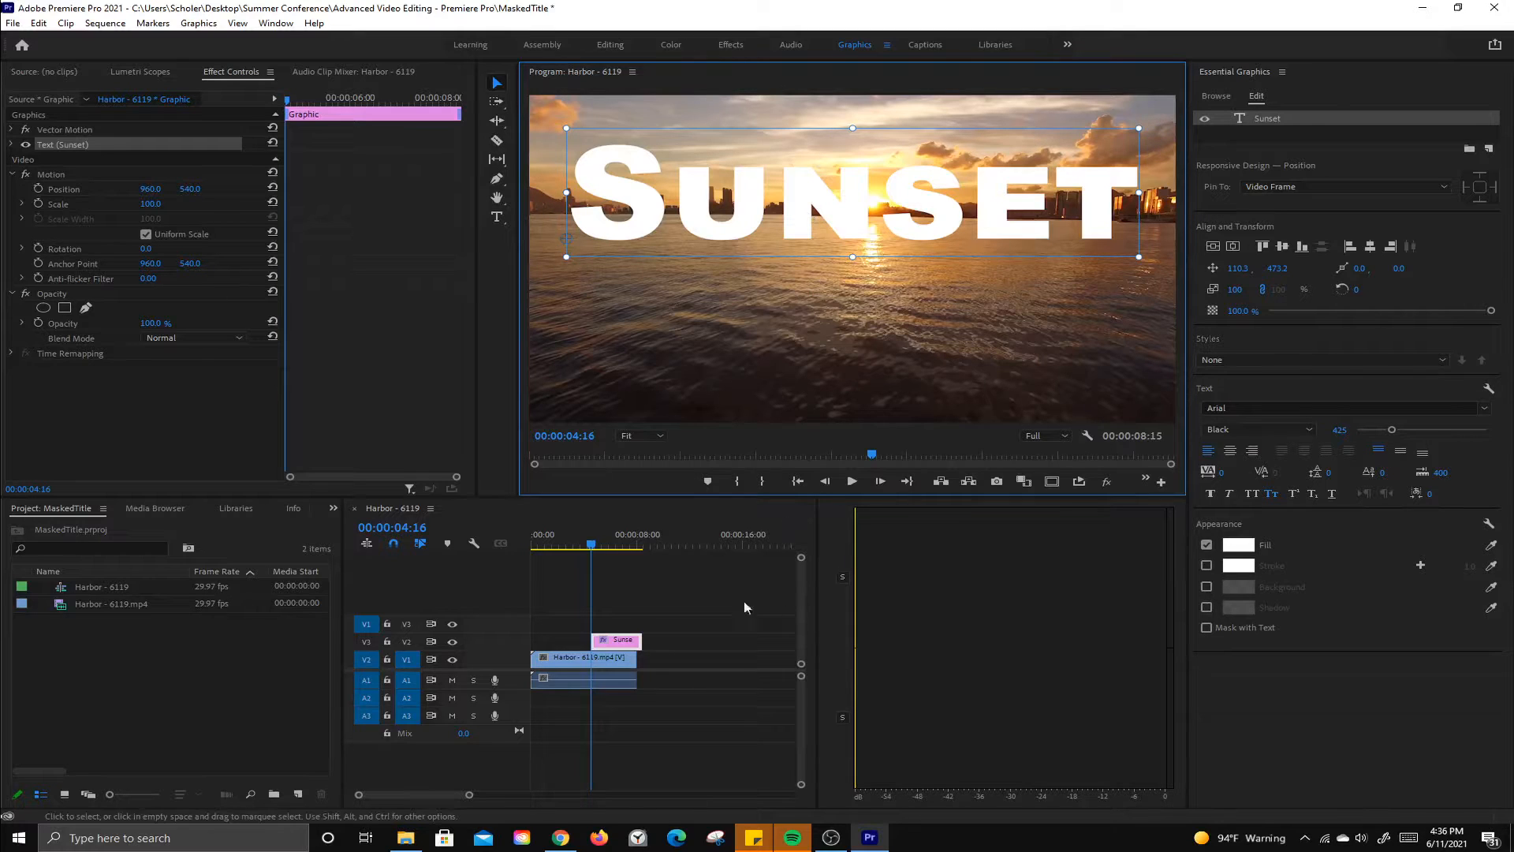
{"action": "left_click", "coordinate": [693, 628]}
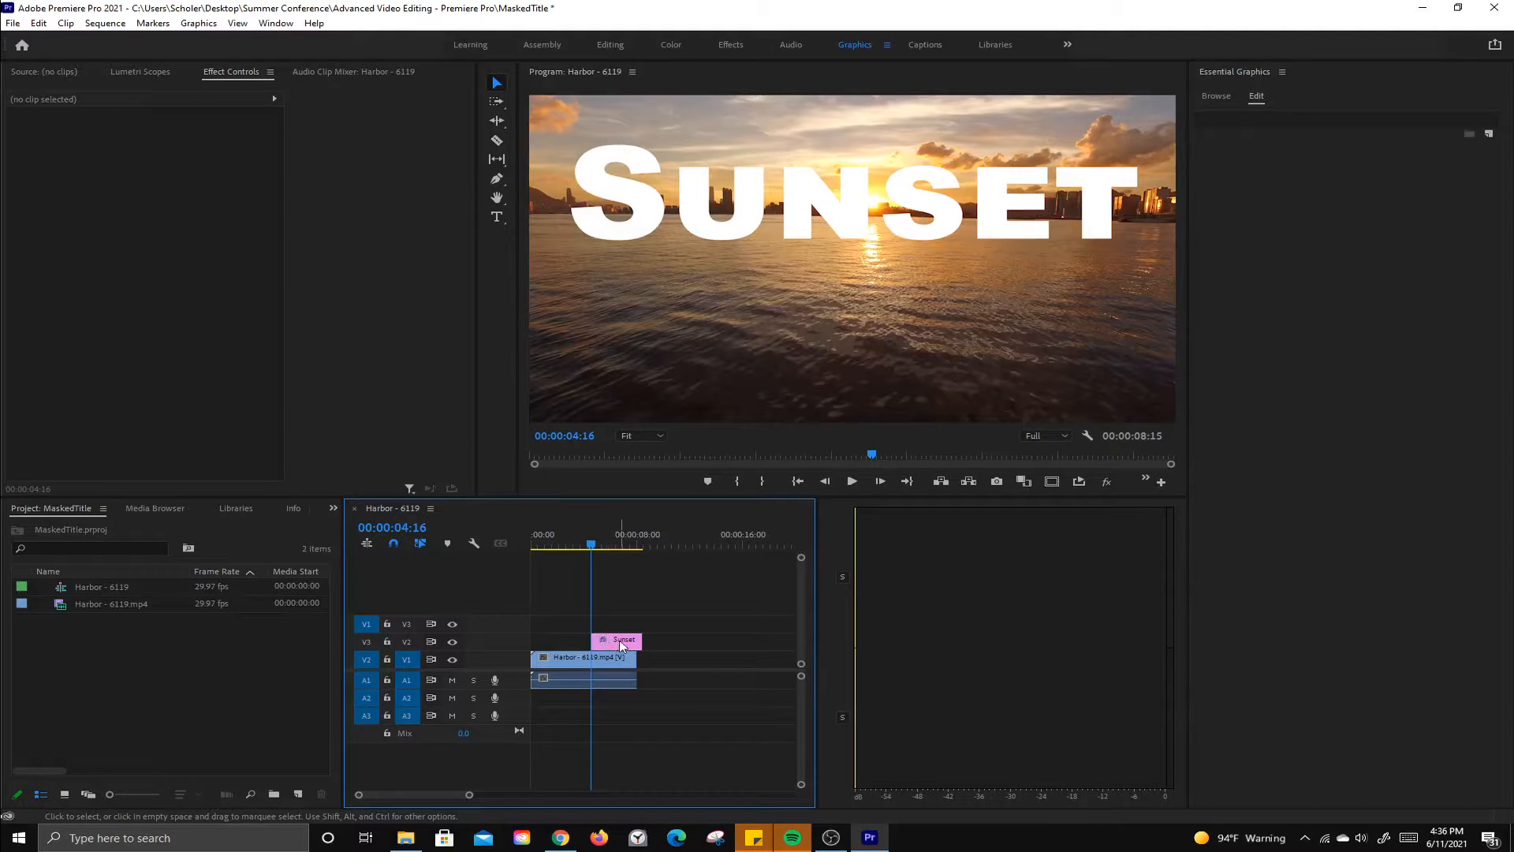
Step: Move the title clip to the sequence start and extend it to 00:00:08:00
{"action": "left_click", "coordinate": [589, 546]}
{"action": "left_click_drag", "start_coordinate": [588, 545], "coordinate": [641, 552]}
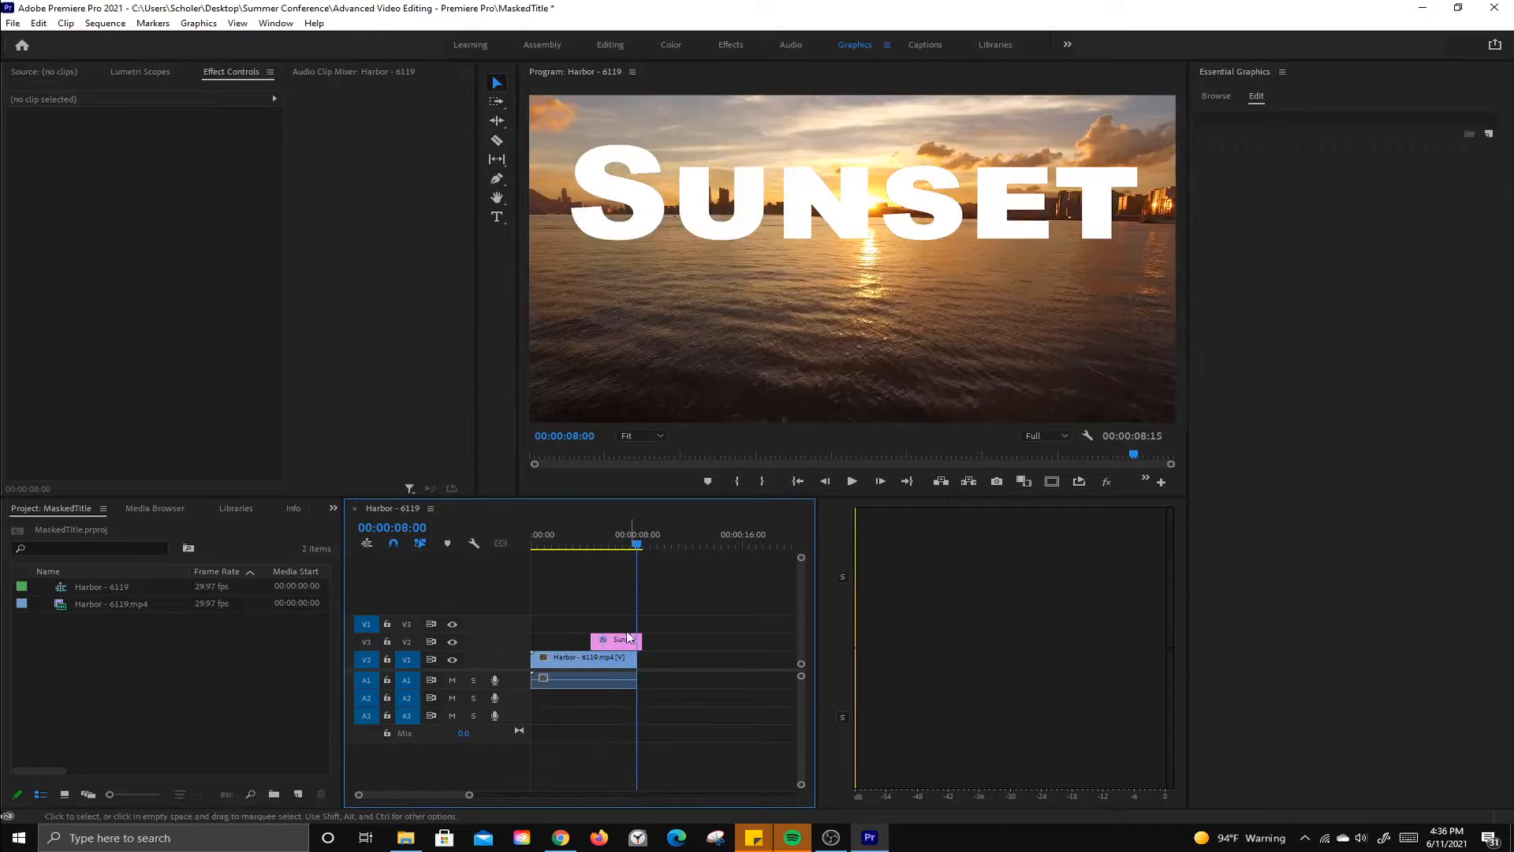
{"action": "left_click_drag", "start_coordinate": [610, 640], "coordinate": [551, 643]}
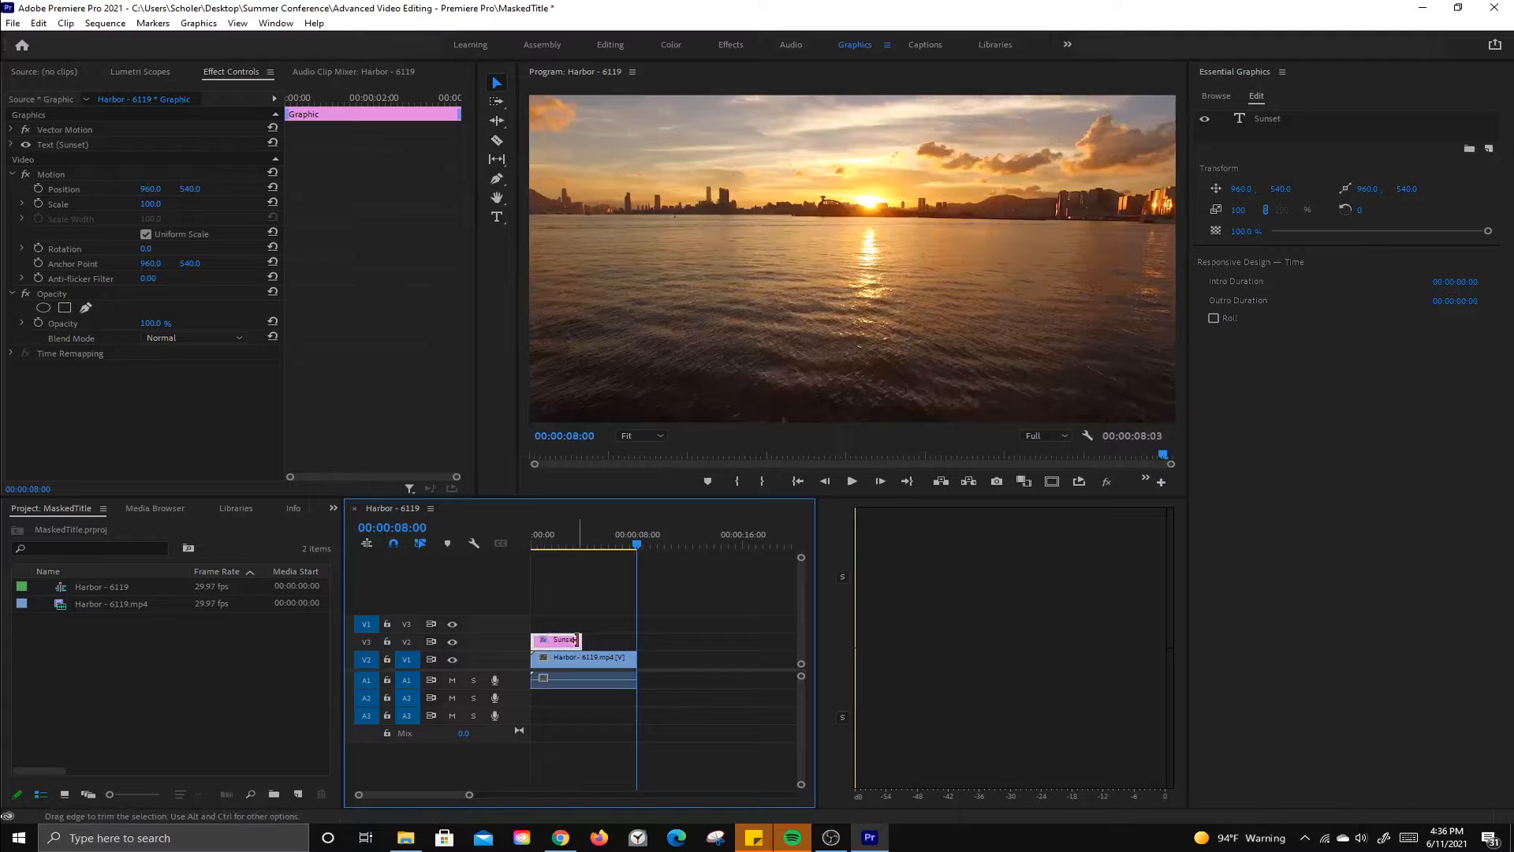
{"action": "left_click_drag", "start_coordinate": [577, 639], "coordinate": [636, 641]}
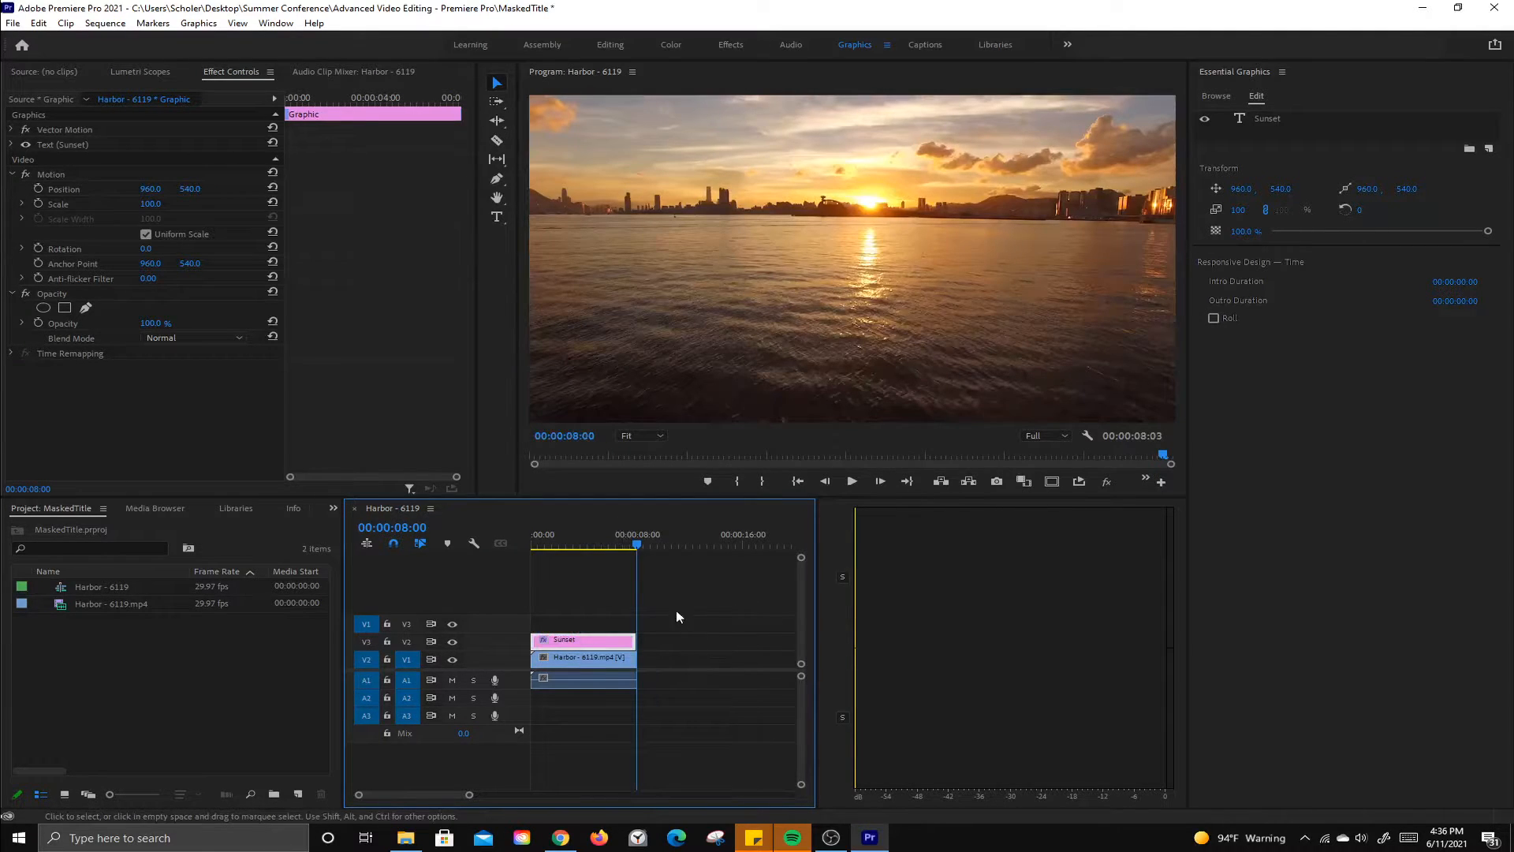
Step: Trim the title clip's end to line up exactly with the end of the harbor clip
{"action": "left_click", "coordinate": [636, 545]}
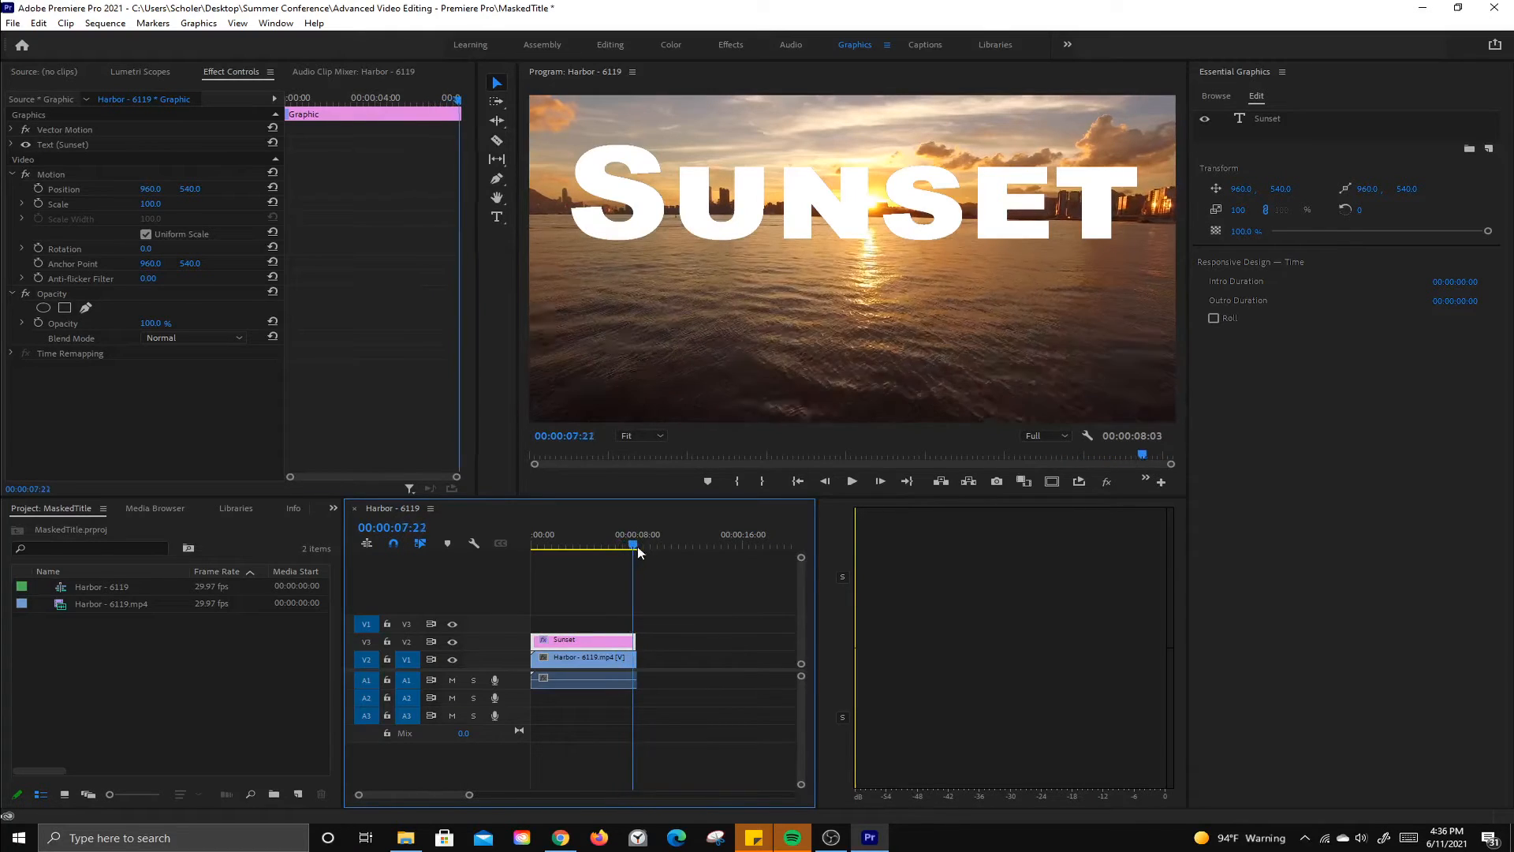
{"action": "left_click_drag", "start_coordinate": [639, 551], "coordinate": [641, 551]}
{"action": "key", "text": "equal"}
{"action": "key", "text": "equal"}
{"action": "key", "text": "equal"}
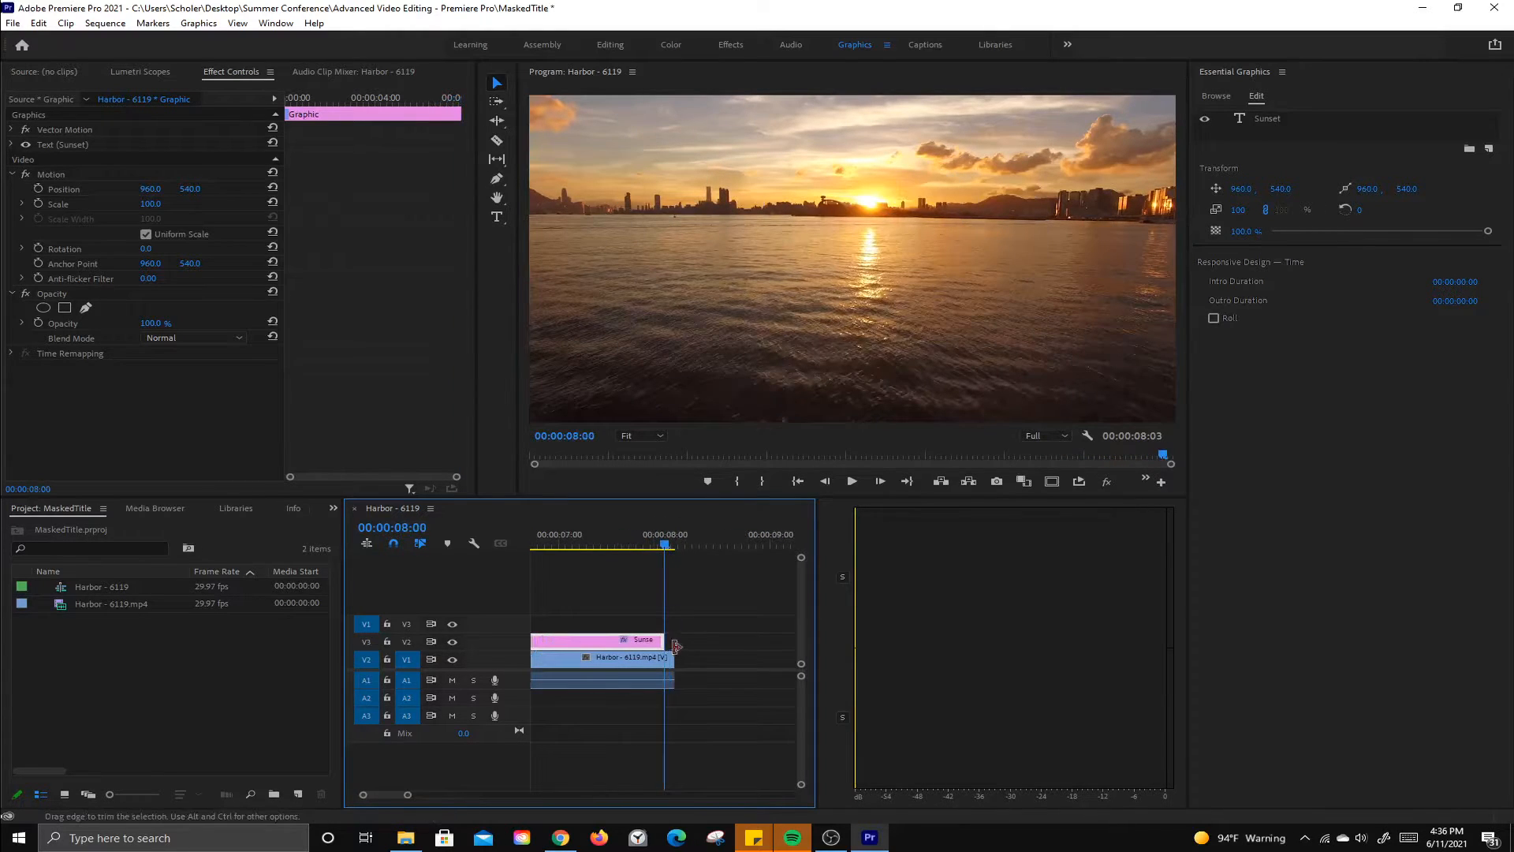
{"action": "left_click_drag", "start_coordinate": [665, 640], "coordinate": [669, 641]}
{"action": "key", "text": "minus"}
{"action": "key", "text": "minus"}
{"action": "key", "text": "minus"}
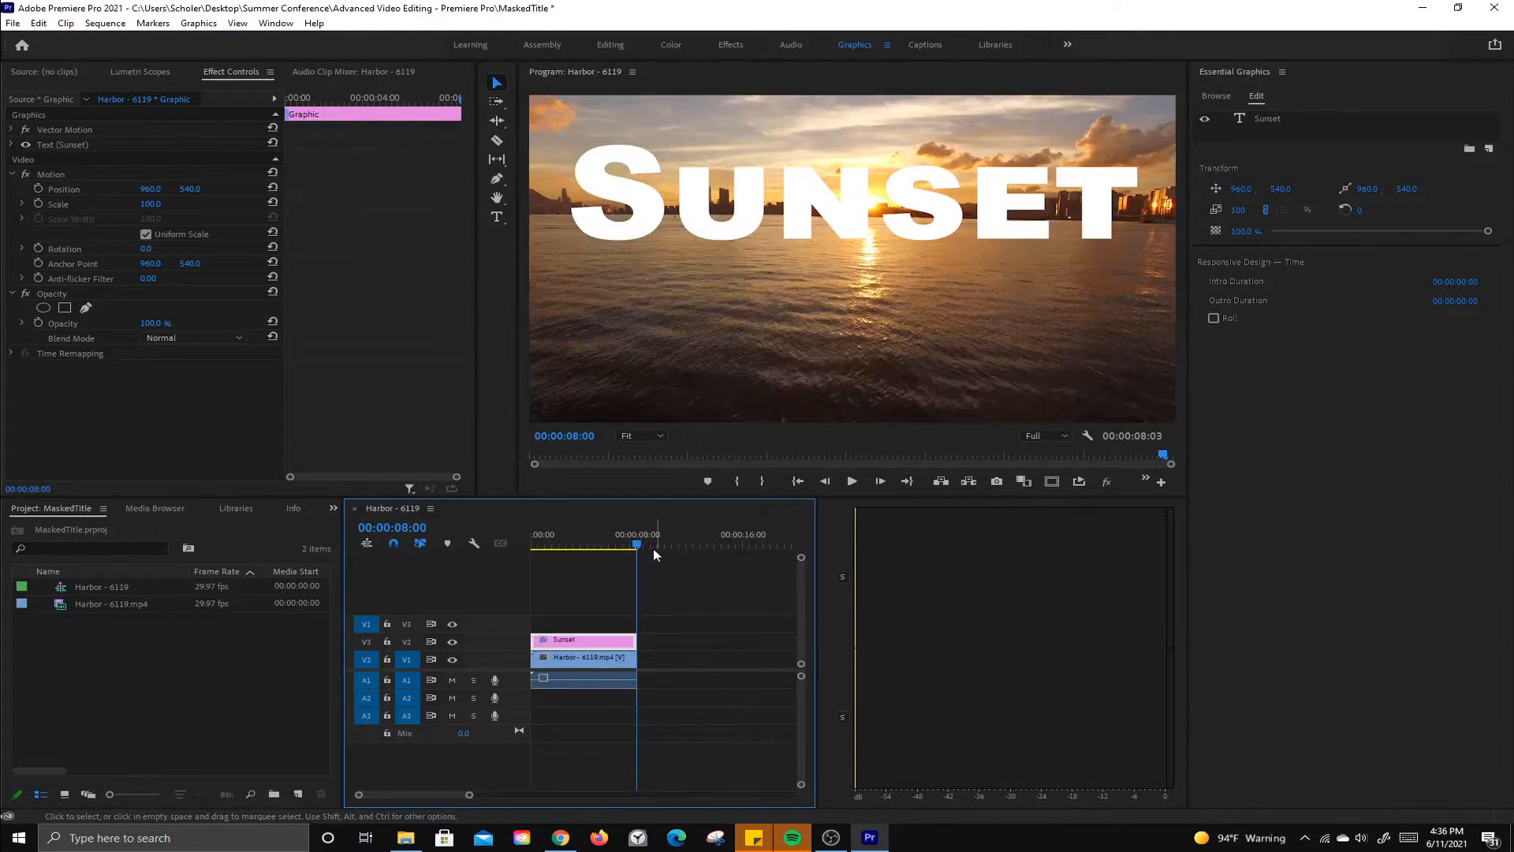
Step: Apply the Track Matte Key effect to the Harbor video clip on the lower track
{"action": "left_click", "coordinate": [615, 45]}
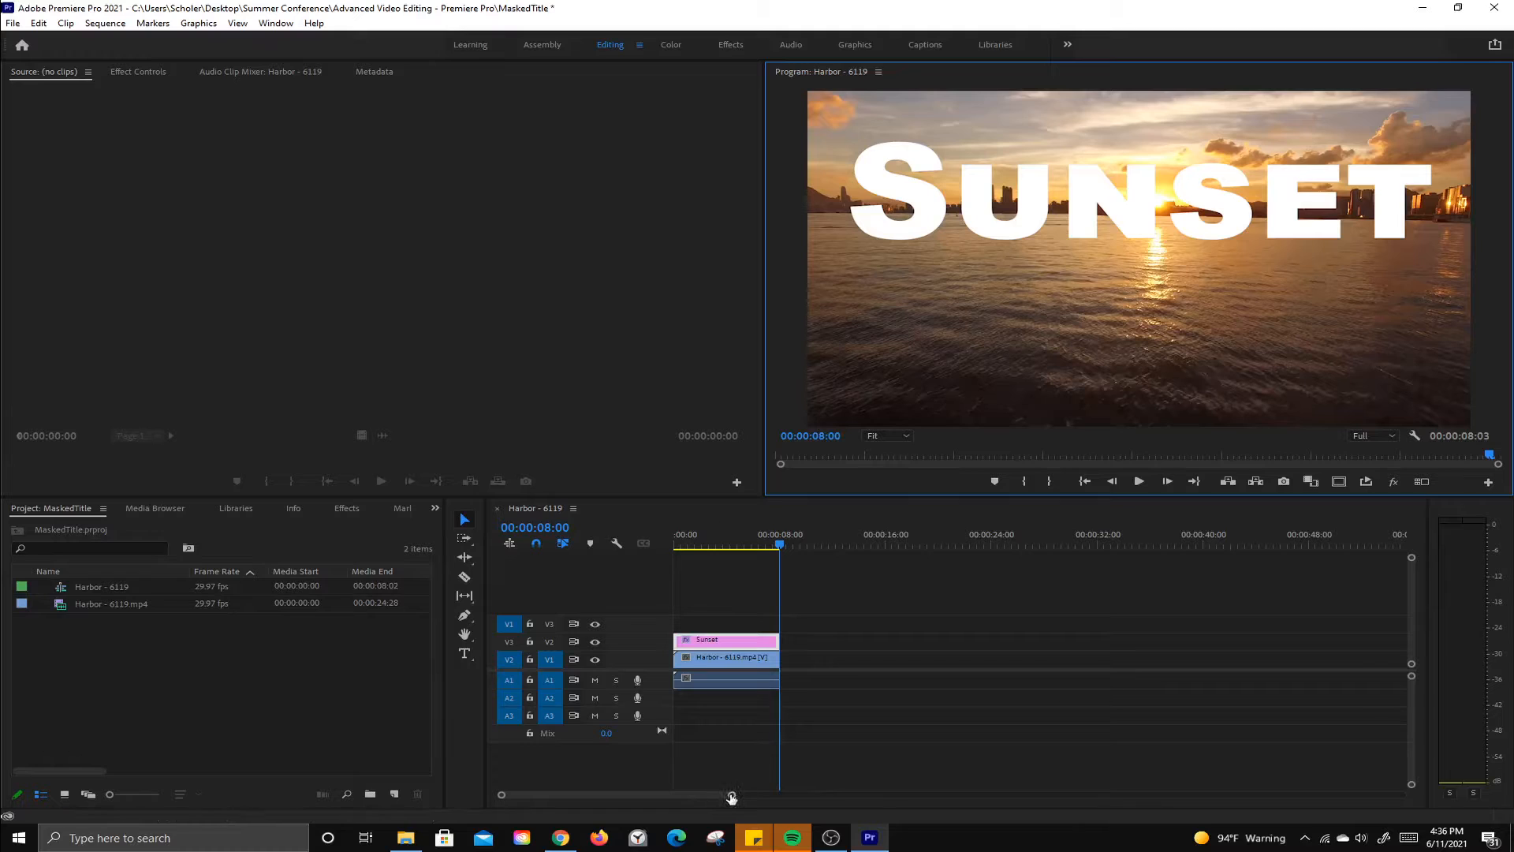
{"action": "left_click_drag", "start_coordinate": [731, 796], "coordinate": [682, 802]}
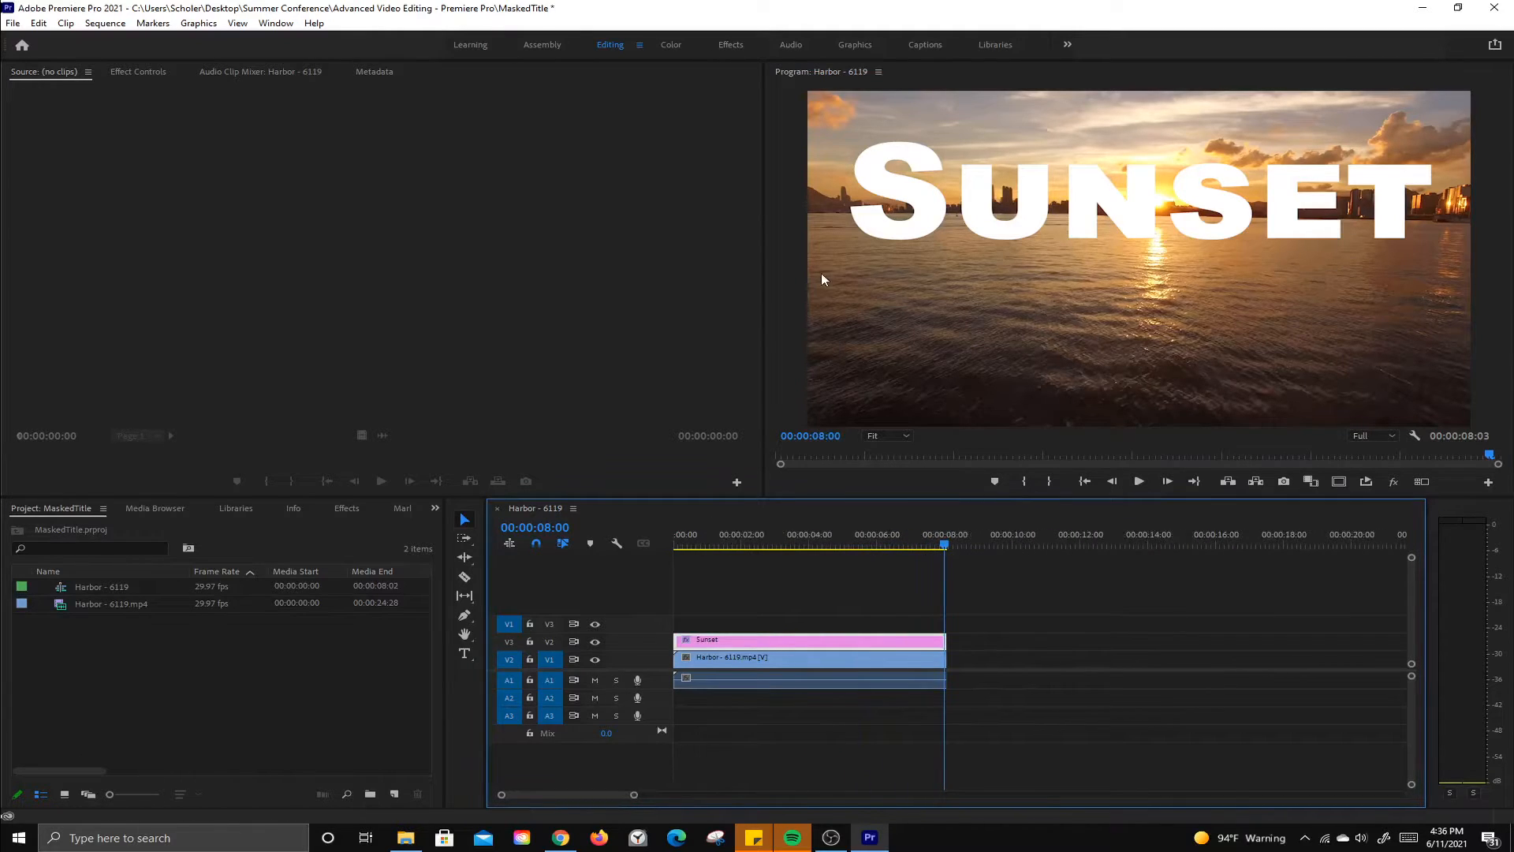
{"action": "left_click", "coordinate": [347, 508]}
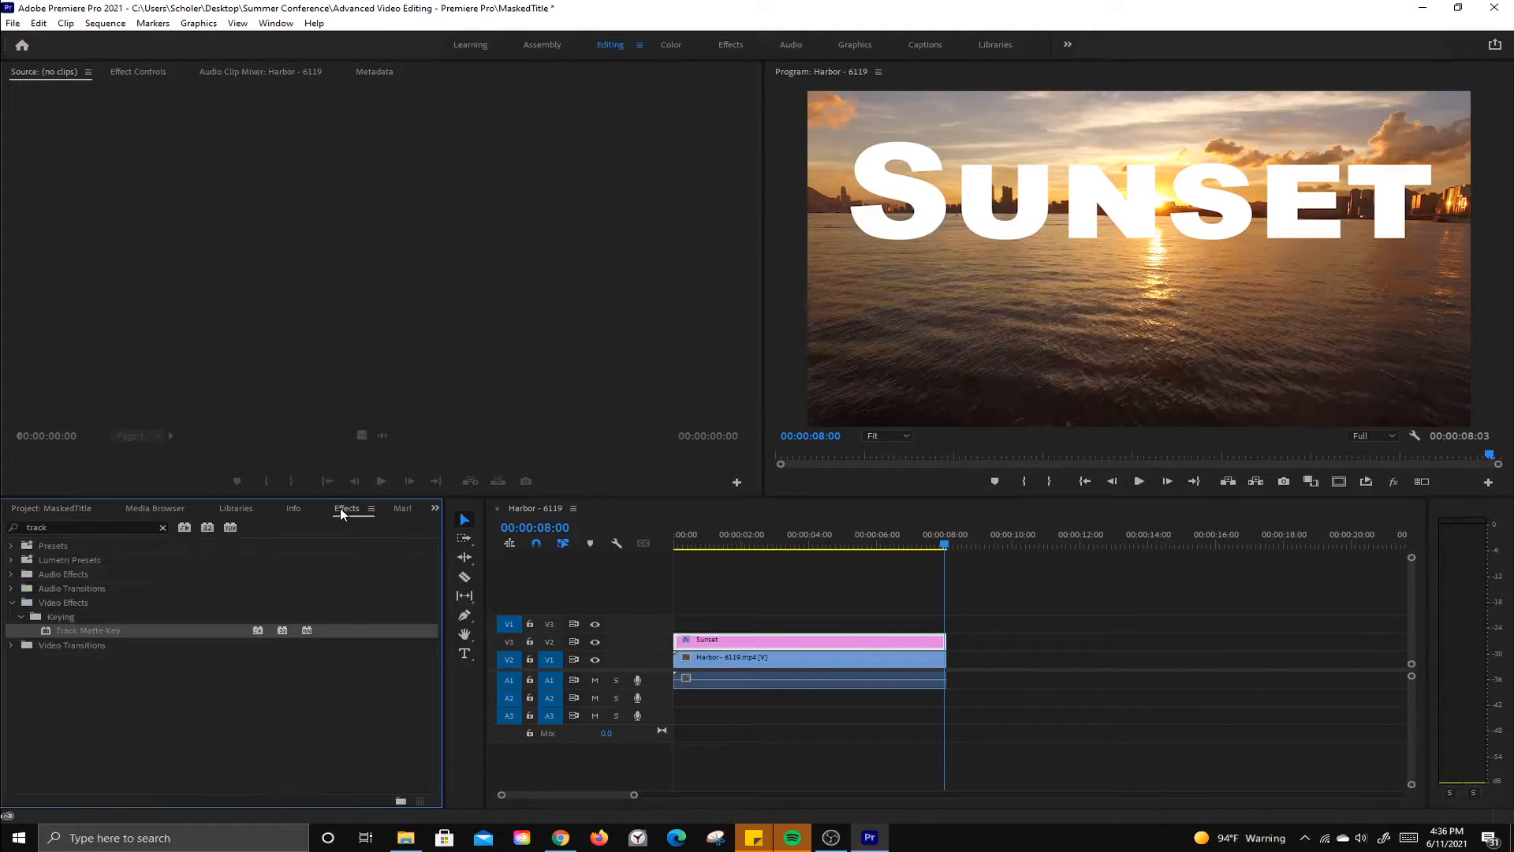
{"action": "left_click", "coordinate": [741, 50]}
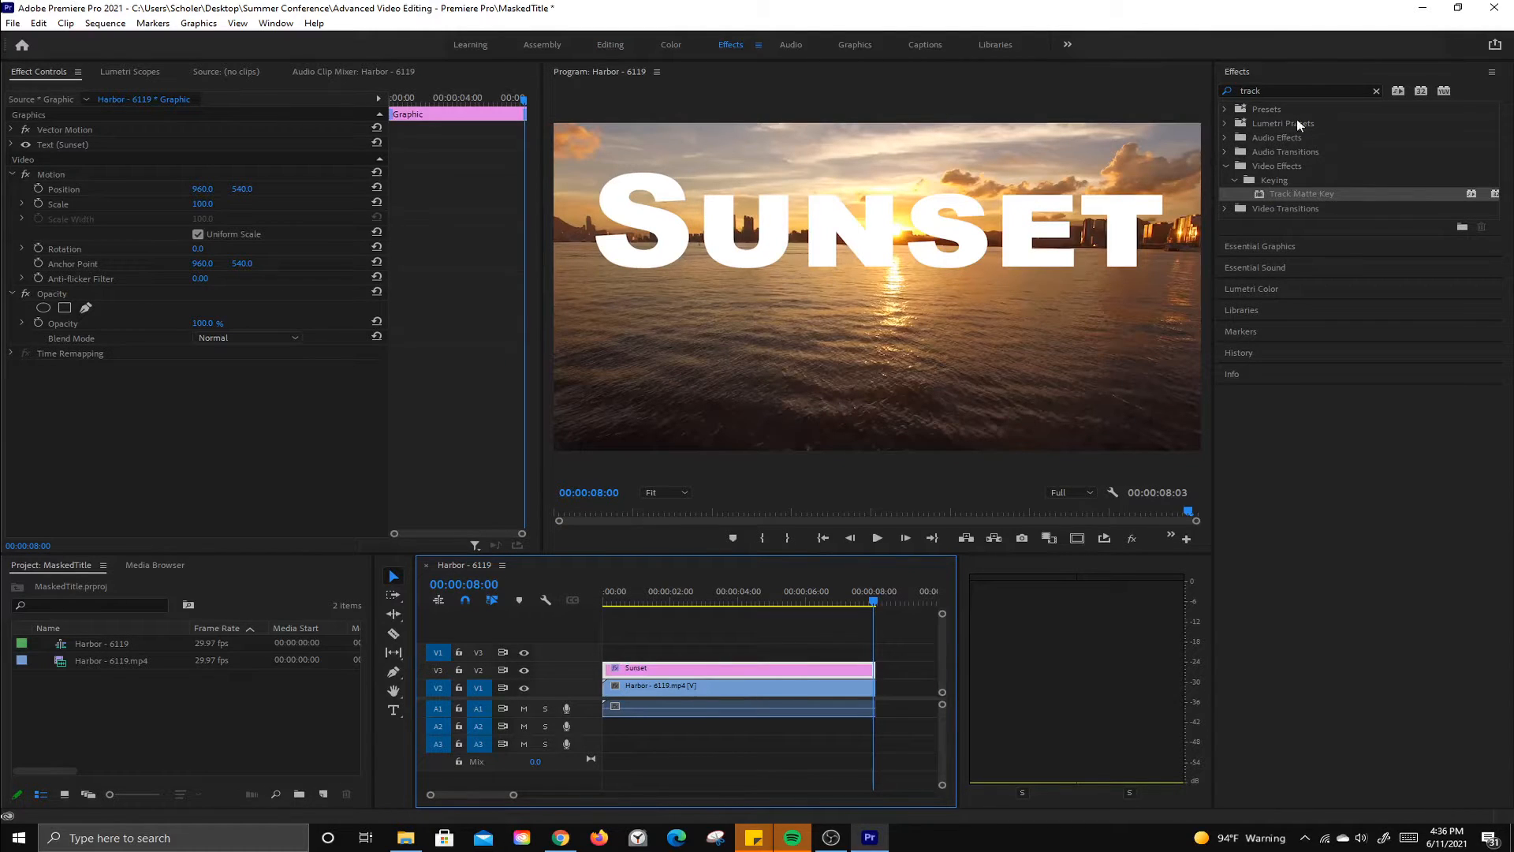
{"action": "left_click", "coordinate": [1376, 91]}
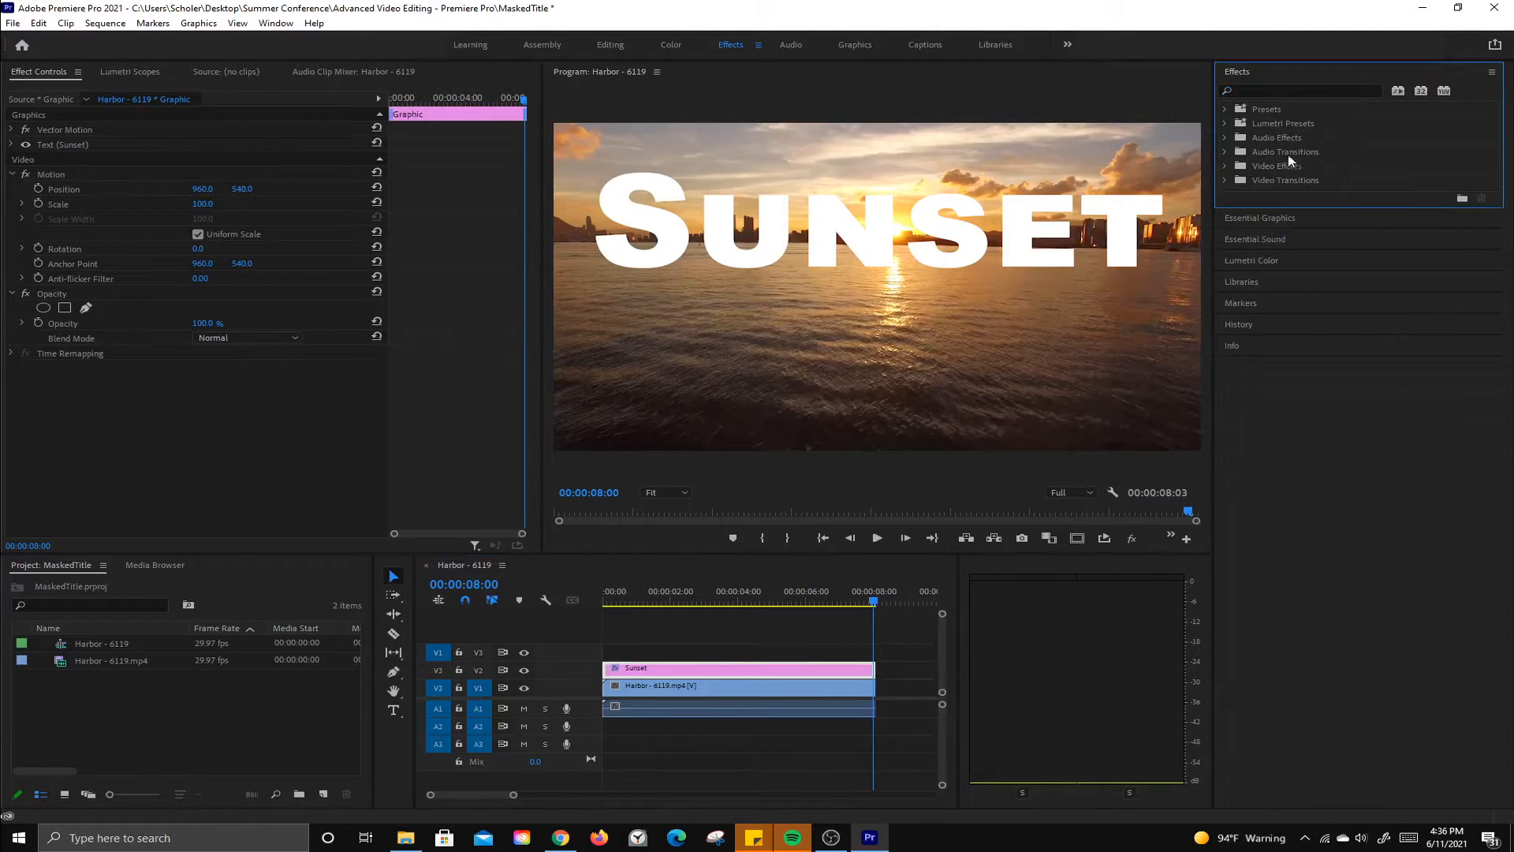
{"action": "left_click", "coordinate": [1226, 167]}
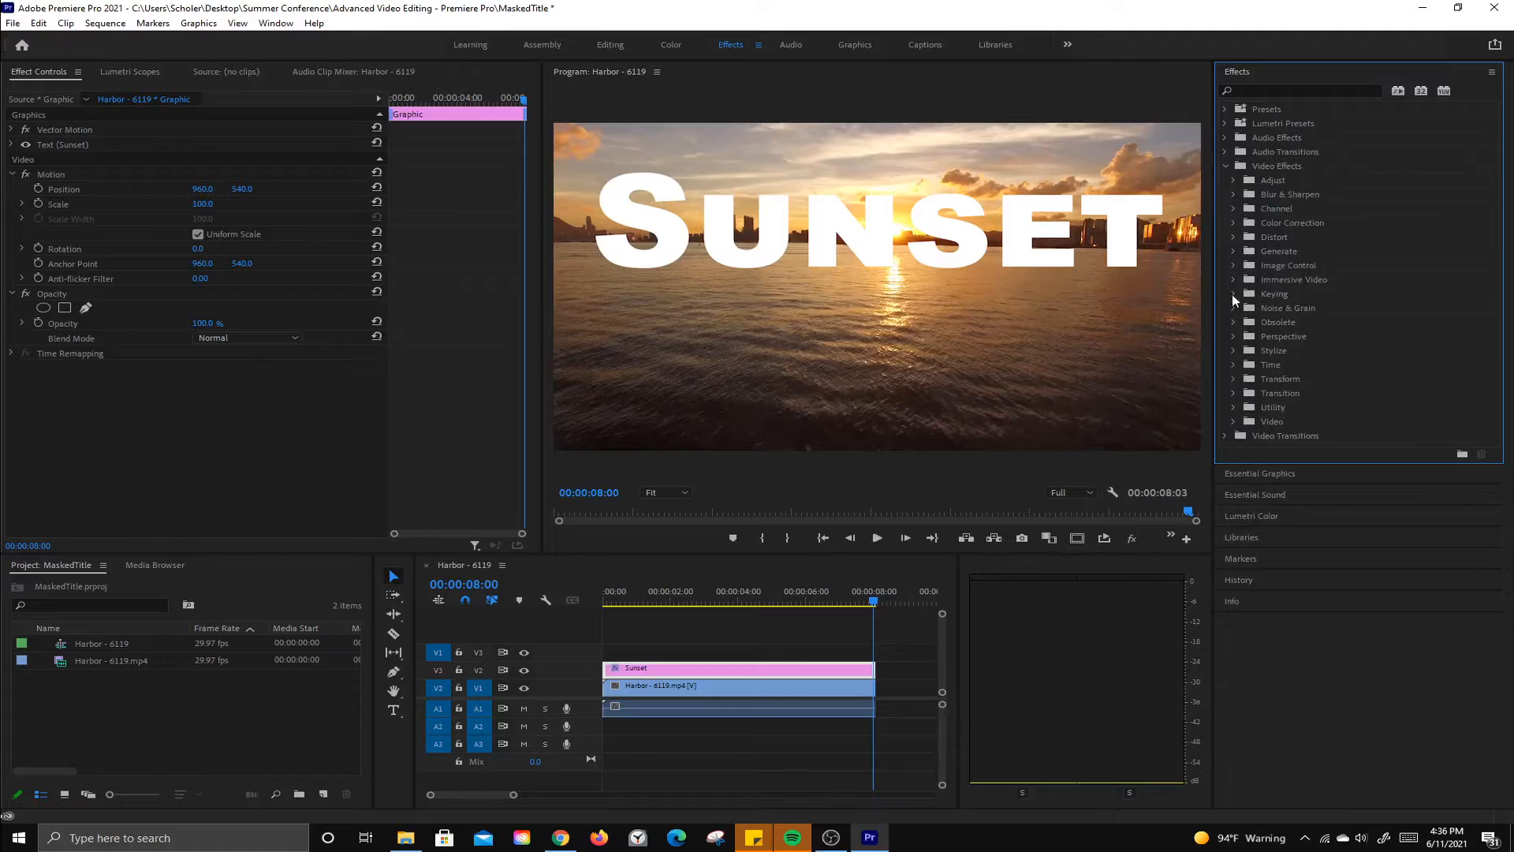
{"action": "left_click", "coordinate": [1250, 88]}
{"action": "type", "text": "t"}
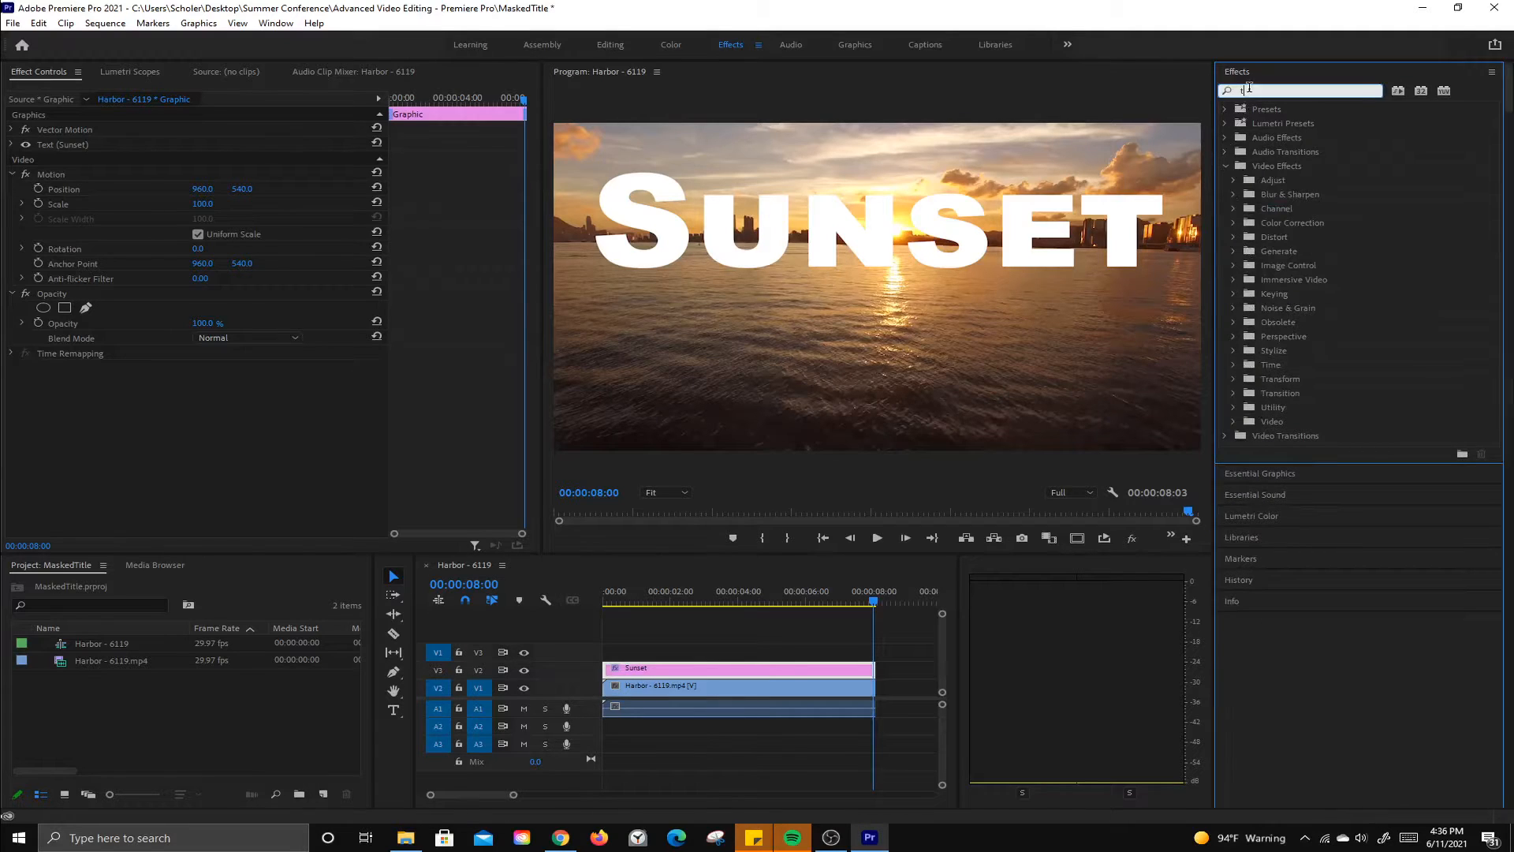
{"action": "type", "text": "rac"}
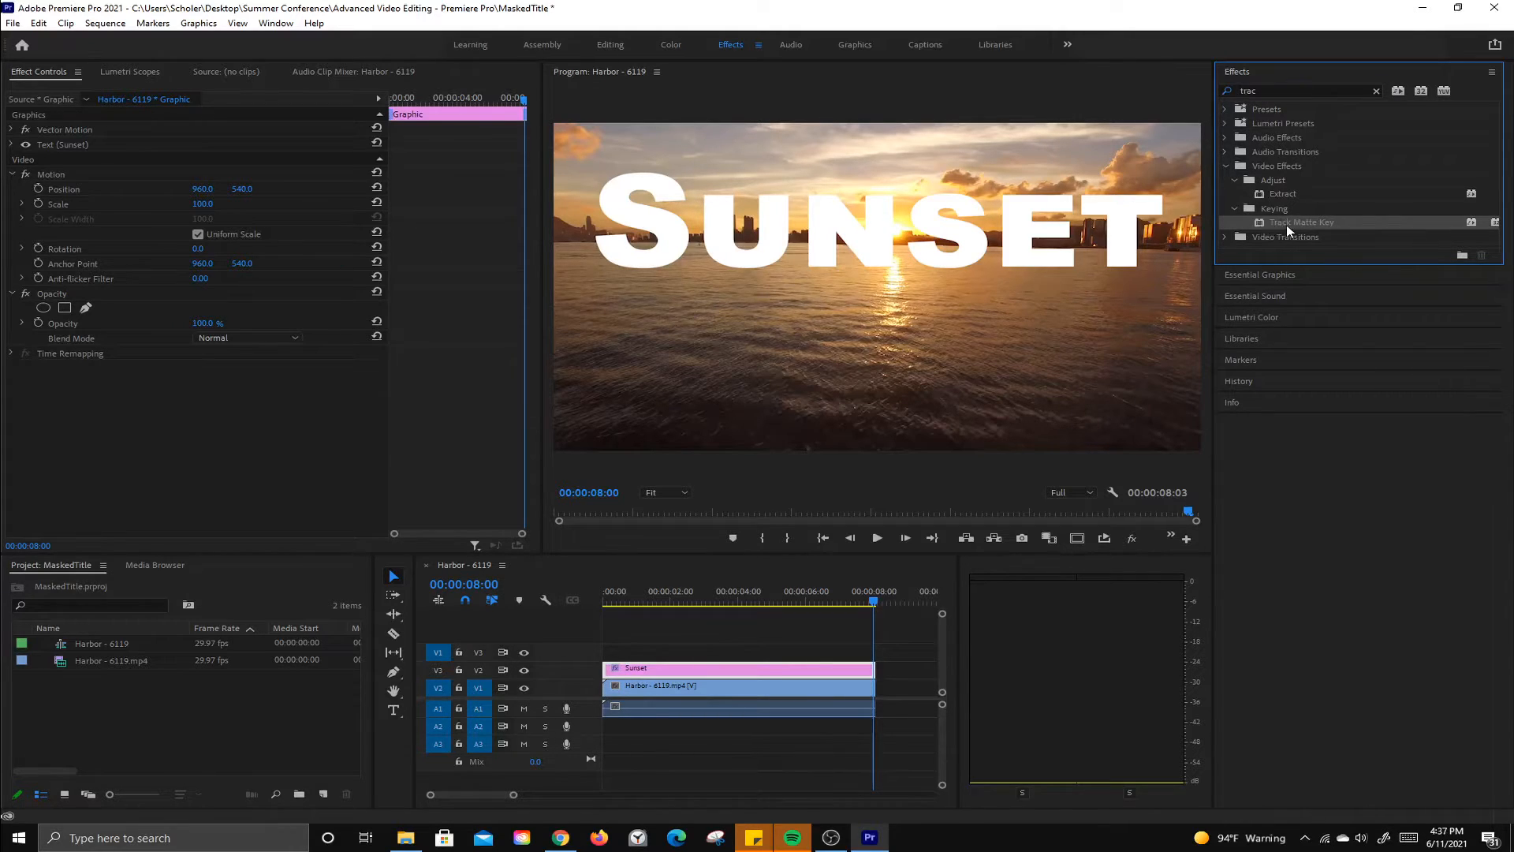
{"action": "left_click_drag", "start_coordinate": [1286, 225], "coordinate": [716, 692]}
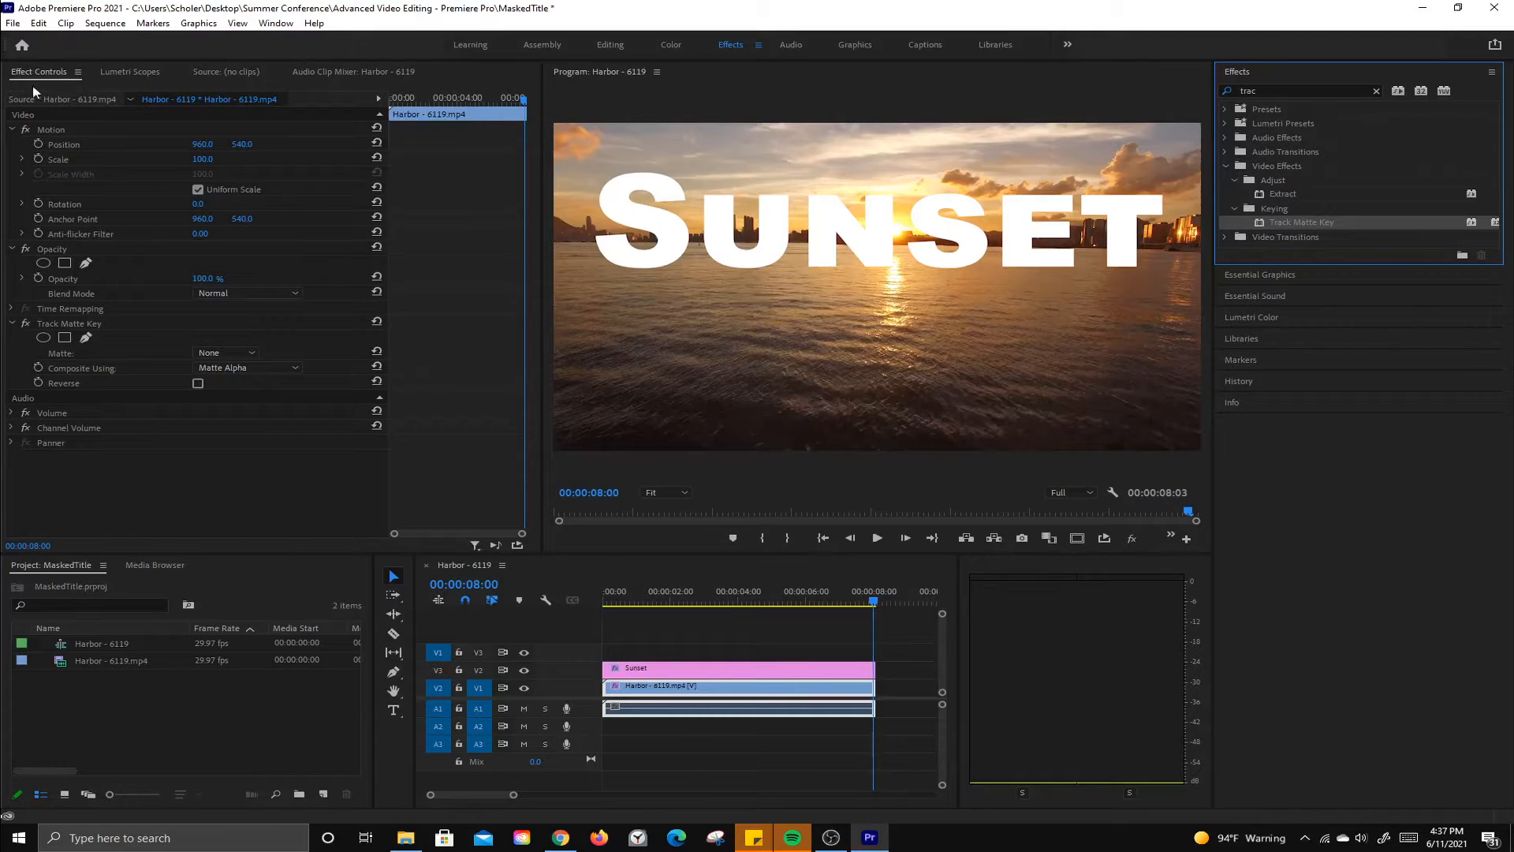
Step: Open Effect Controls and set the Track Matte Key's Matte to Video 2
{"action": "left_click", "coordinate": [275, 25]}
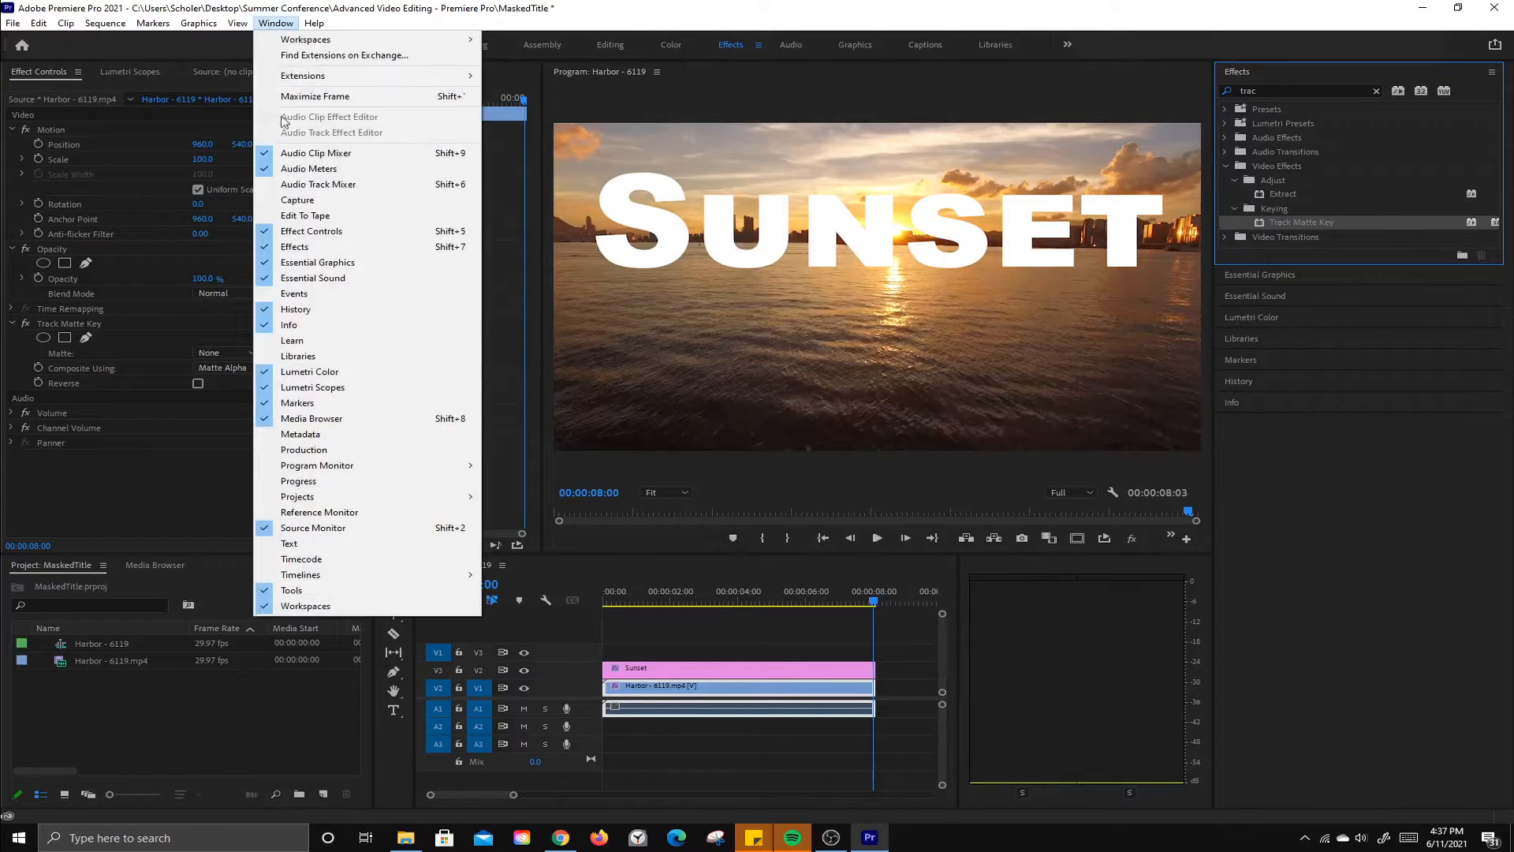
{"action": "left_click", "coordinate": [329, 234]}
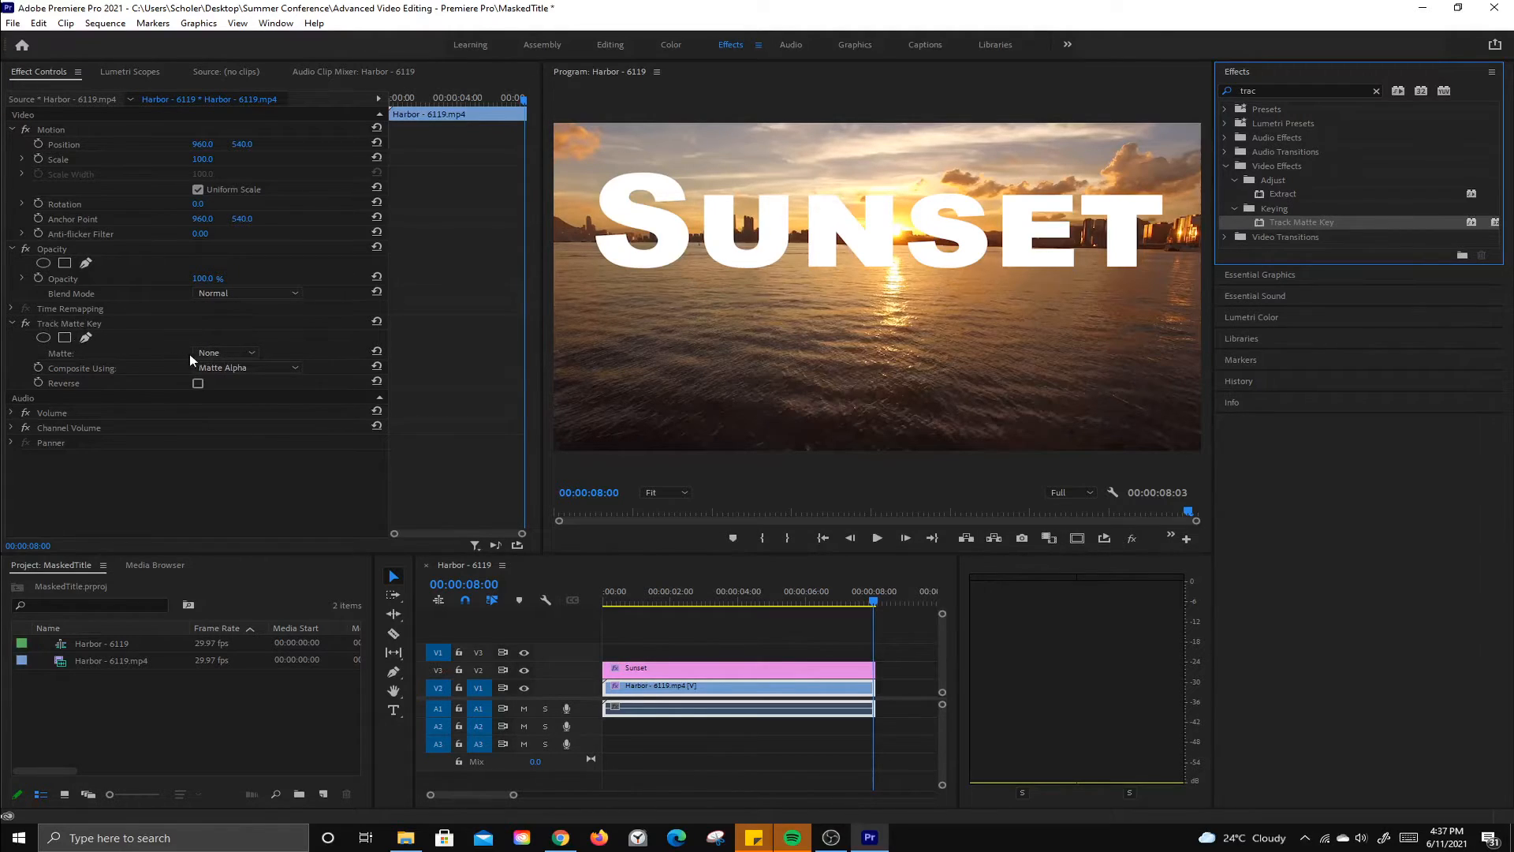
{"action": "left_click", "coordinate": [229, 354]}
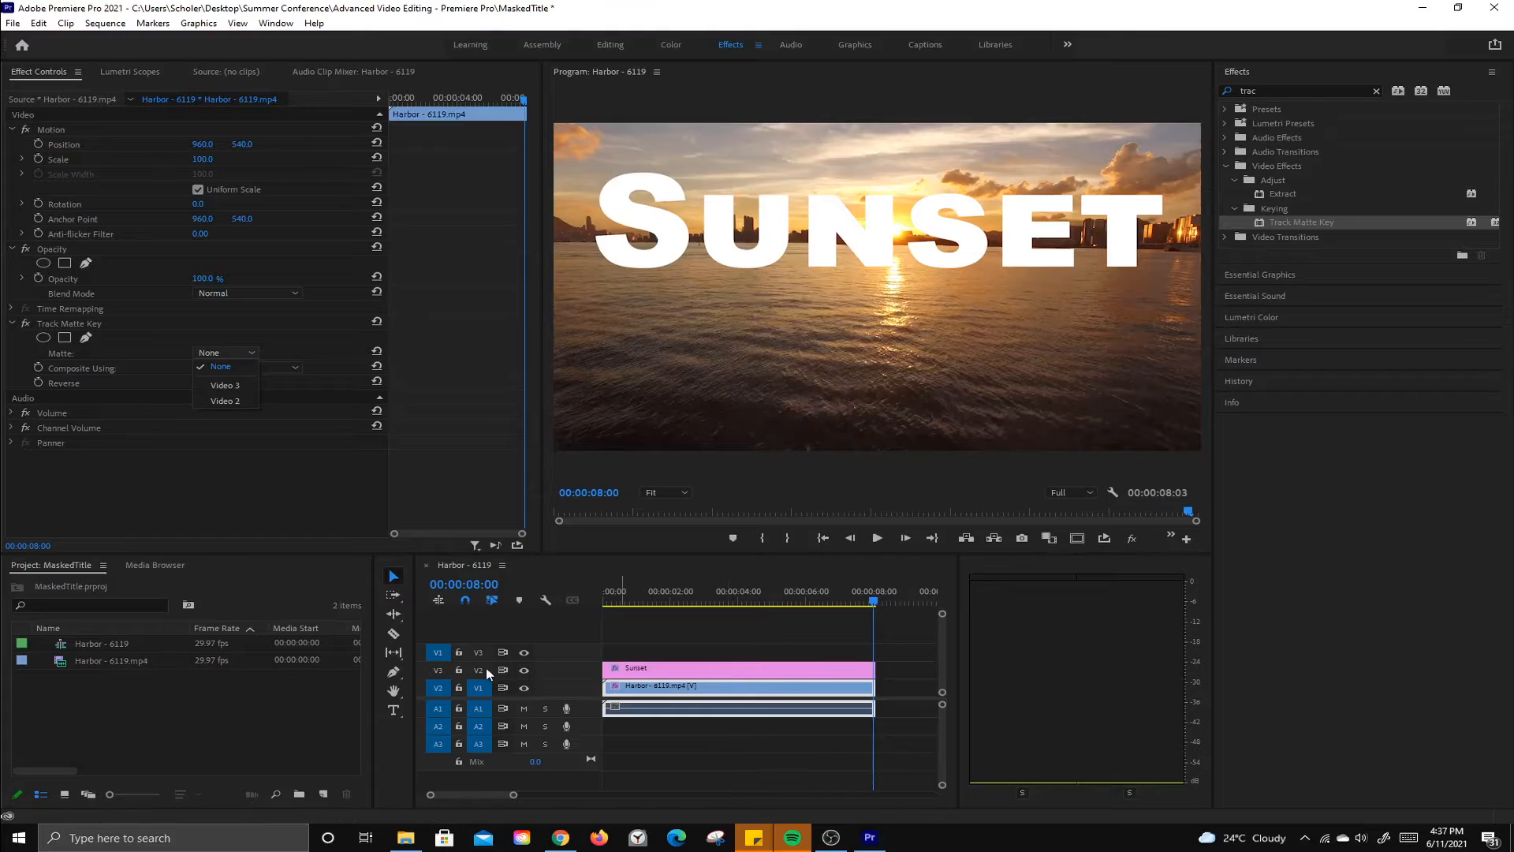
{"action": "left_click", "coordinate": [228, 401]}
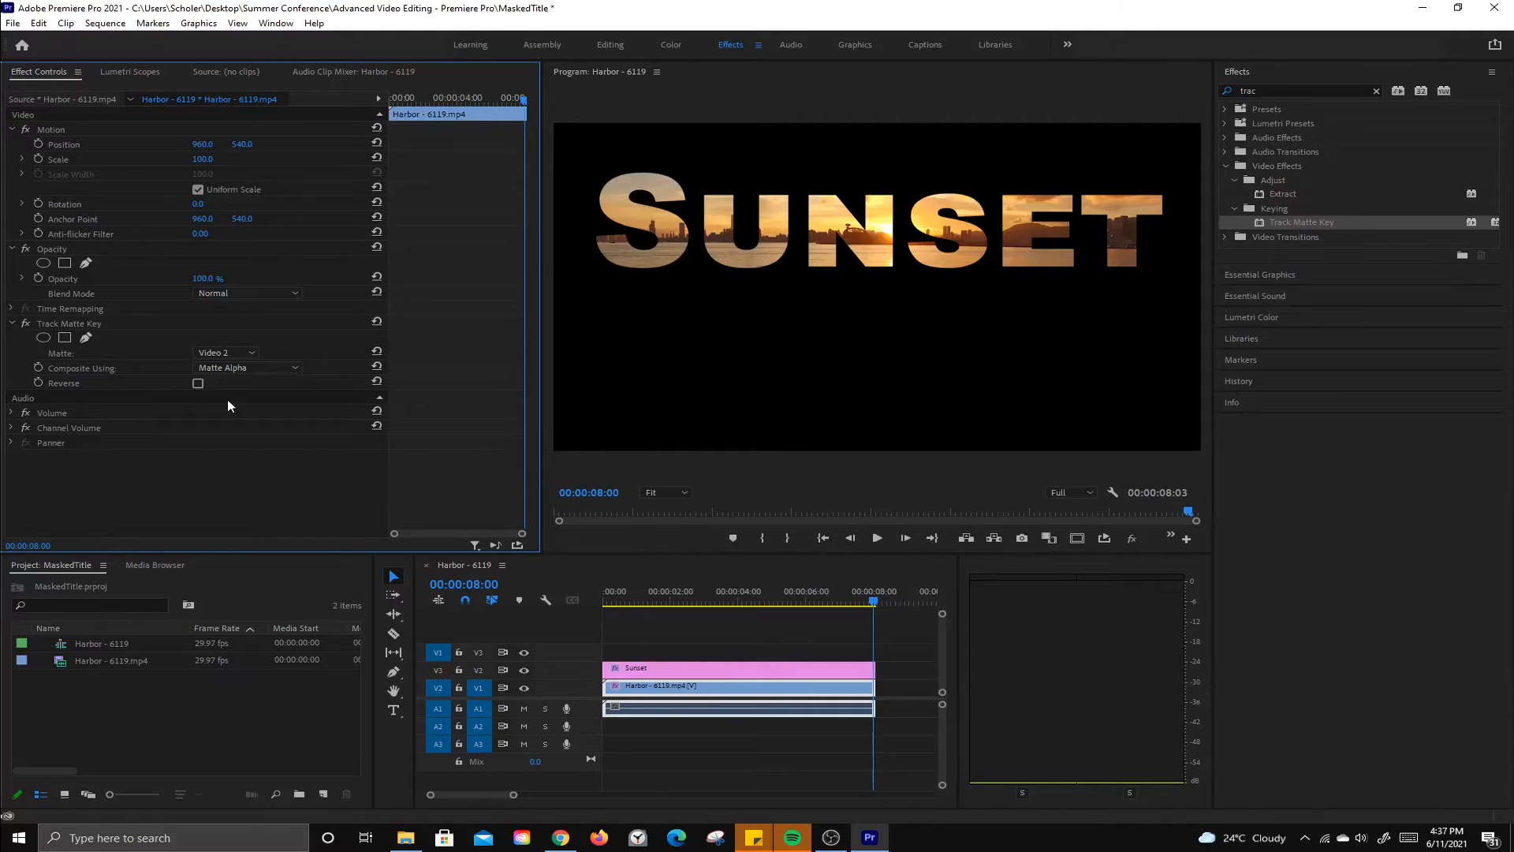
Step: Scrub through the masked title and toggle the matte's Reverse option on and off
{"action": "left_click_drag", "start_coordinate": [873, 604], "coordinate": [750, 639]}
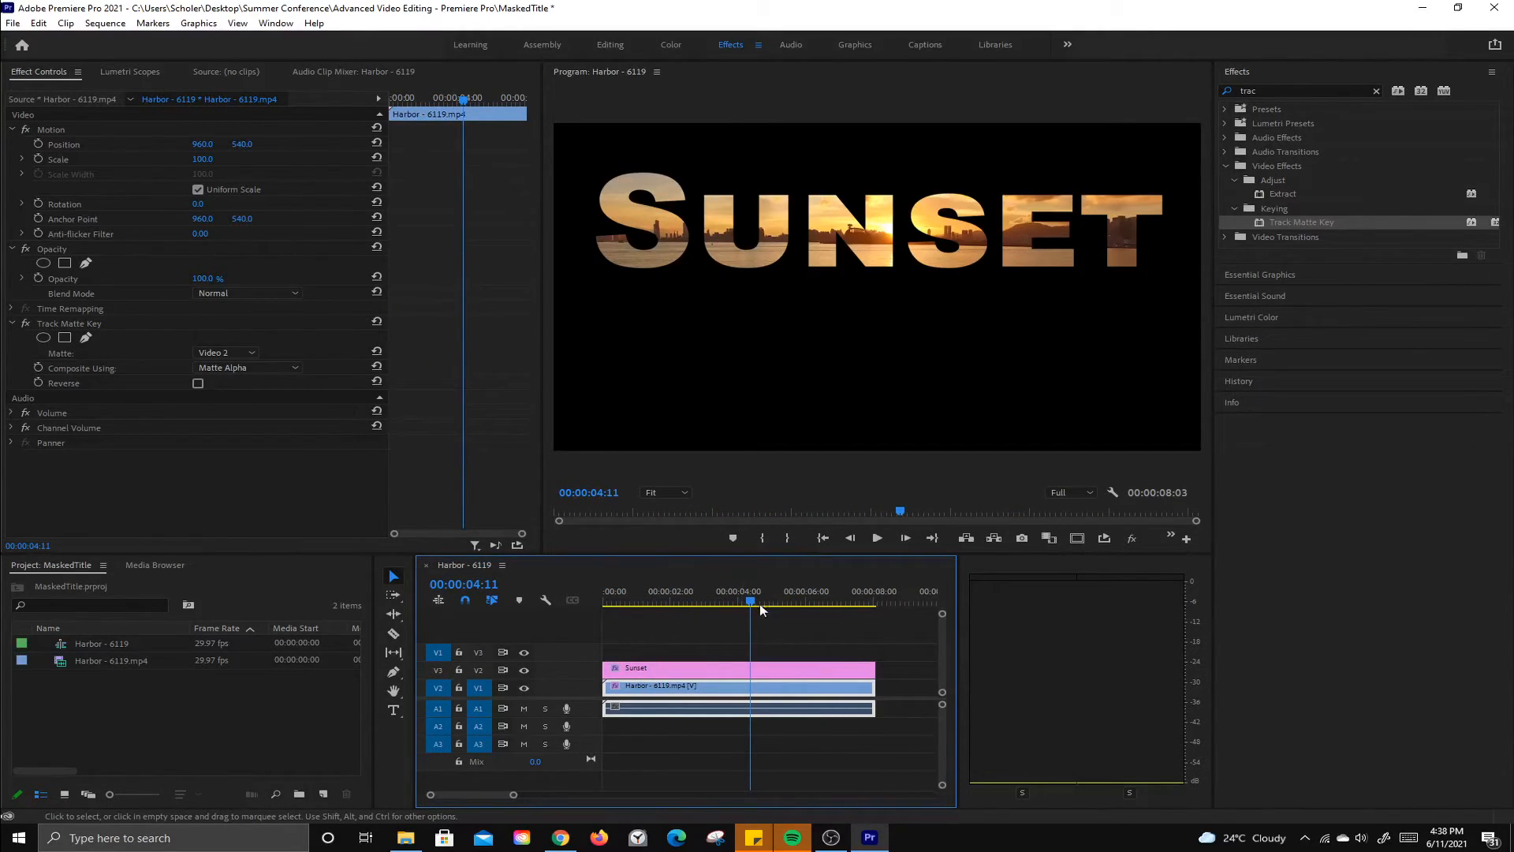
{"action": "left_click_drag", "start_coordinate": [756, 602], "coordinate": [563, 598]}
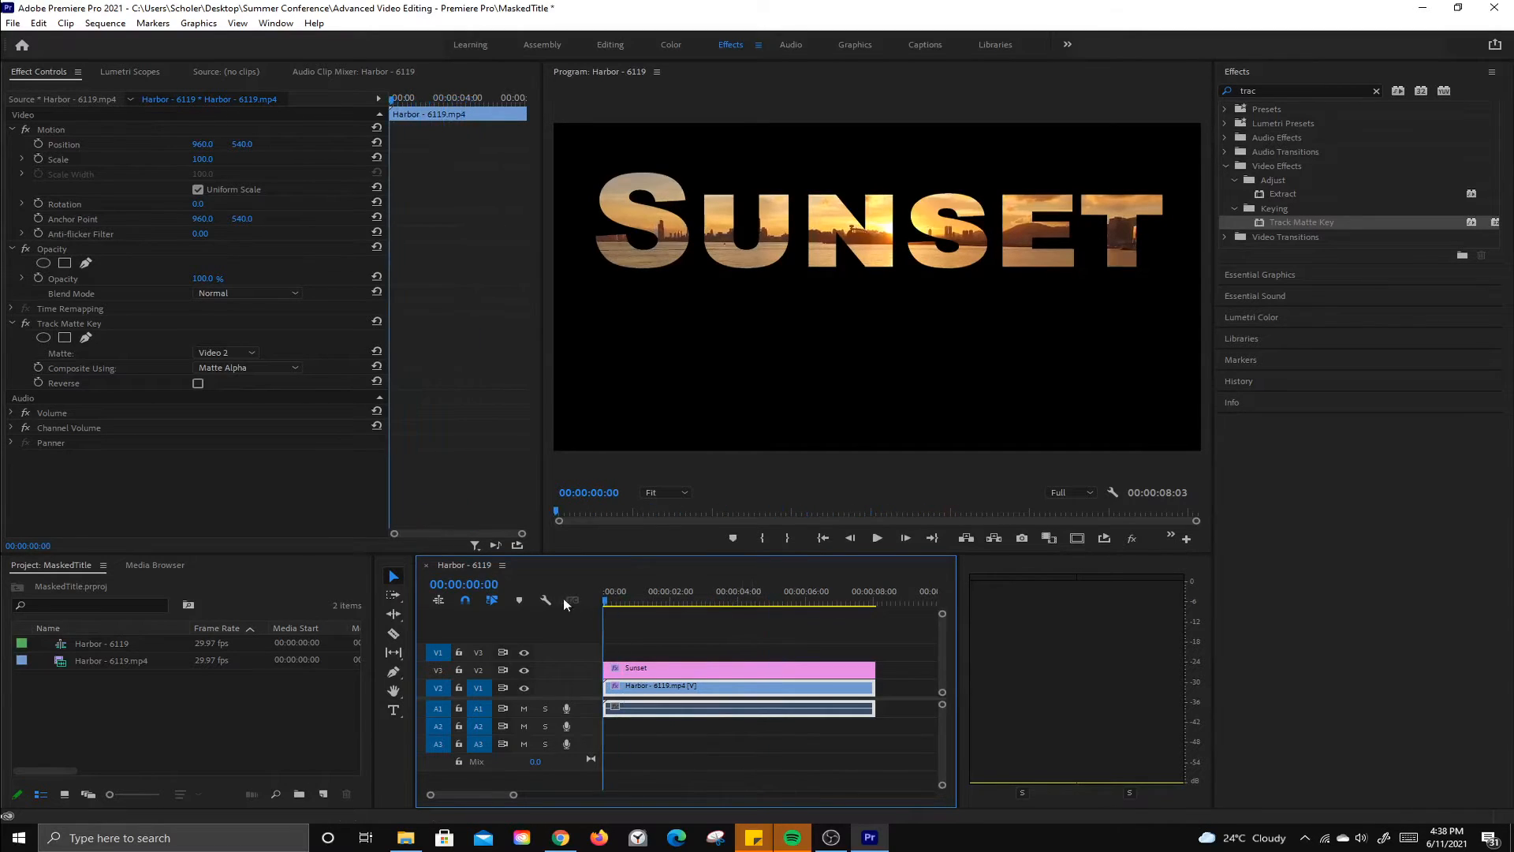
{"action": "left_click", "coordinate": [198, 384]}
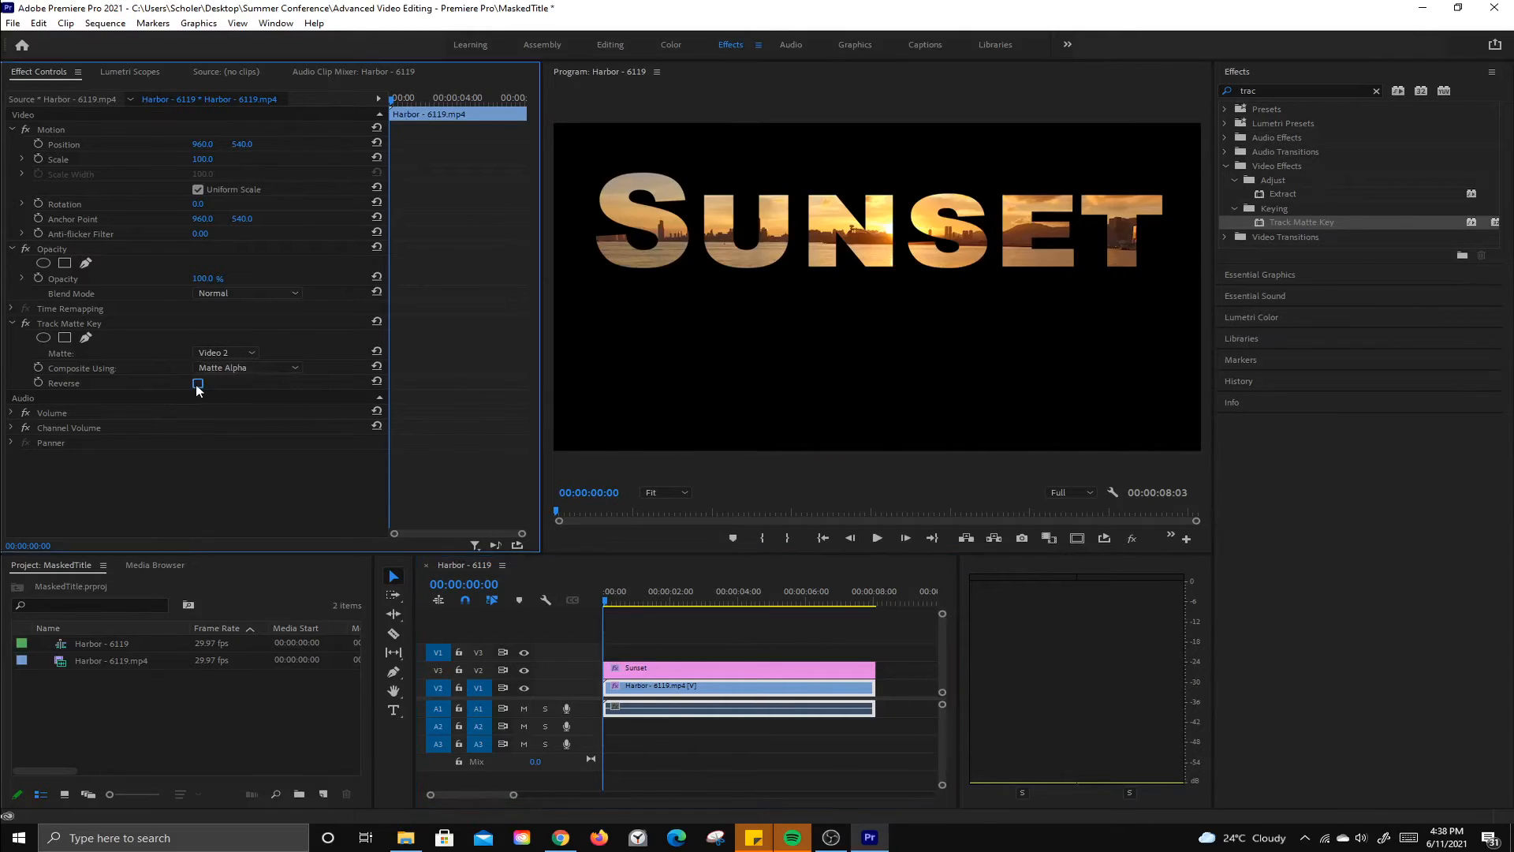
{"action": "left_click", "coordinate": [198, 385]}
Step: Select the title's text layer and change the text to Sun
{"action": "left_click", "coordinate": [858, 45]}
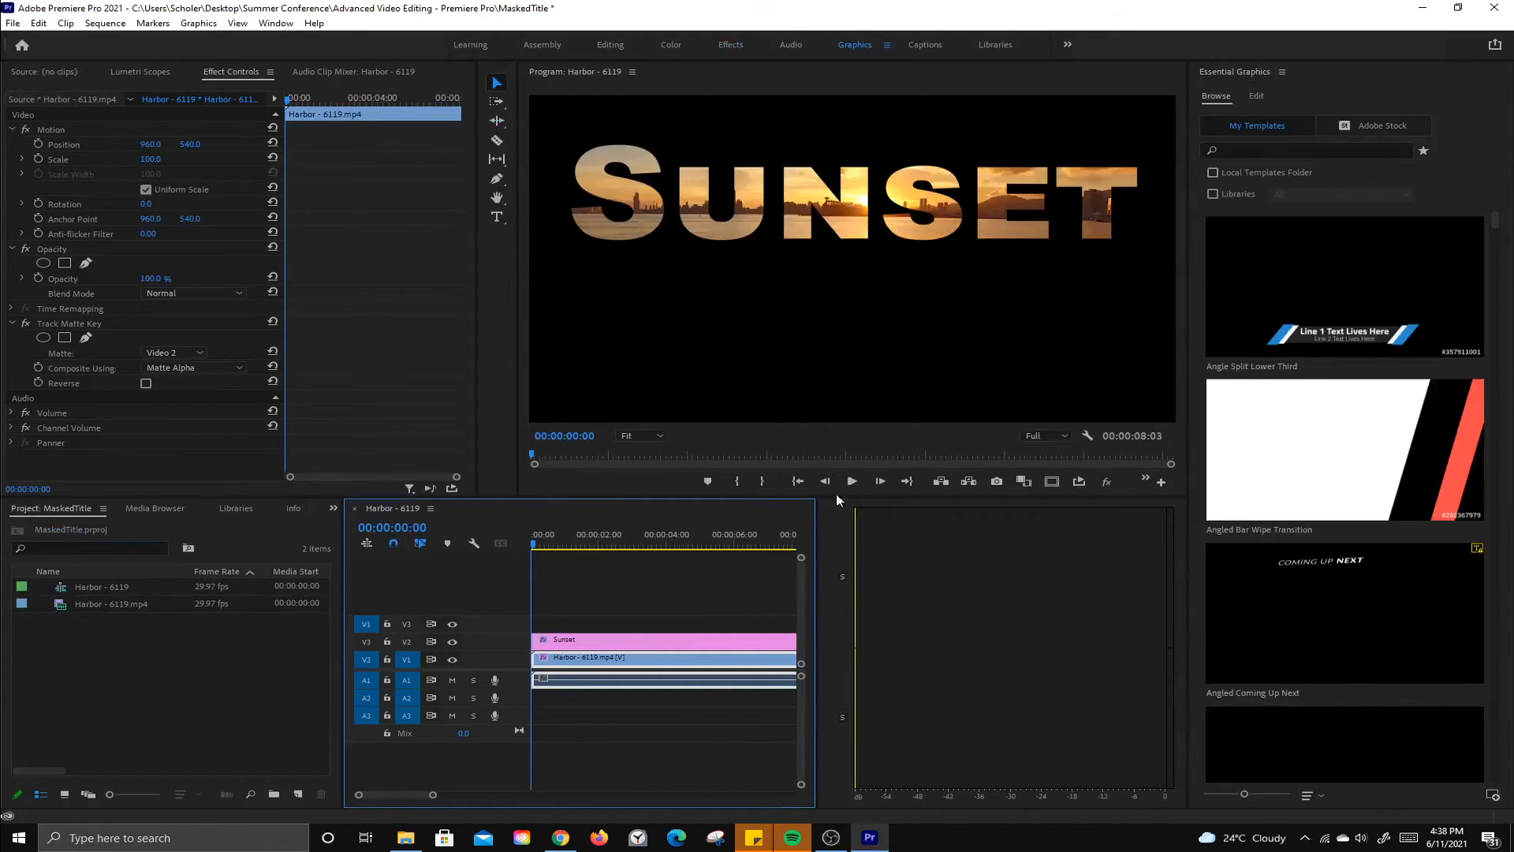
{"action": "left_click", "coordinate": [627, 642]}
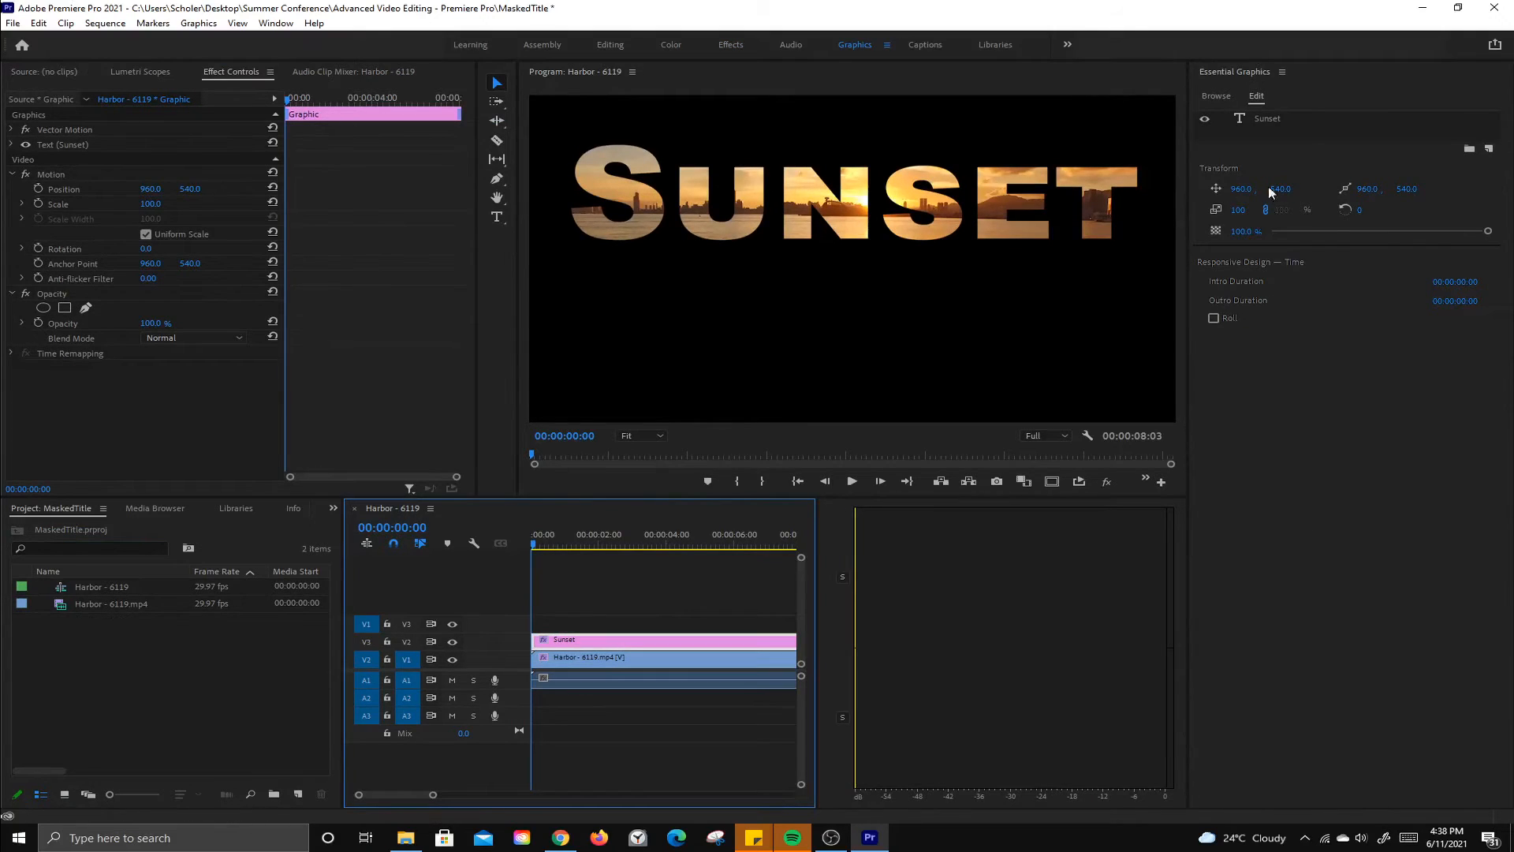
{"action": "left_click", "coordinate": [1243, 116]}
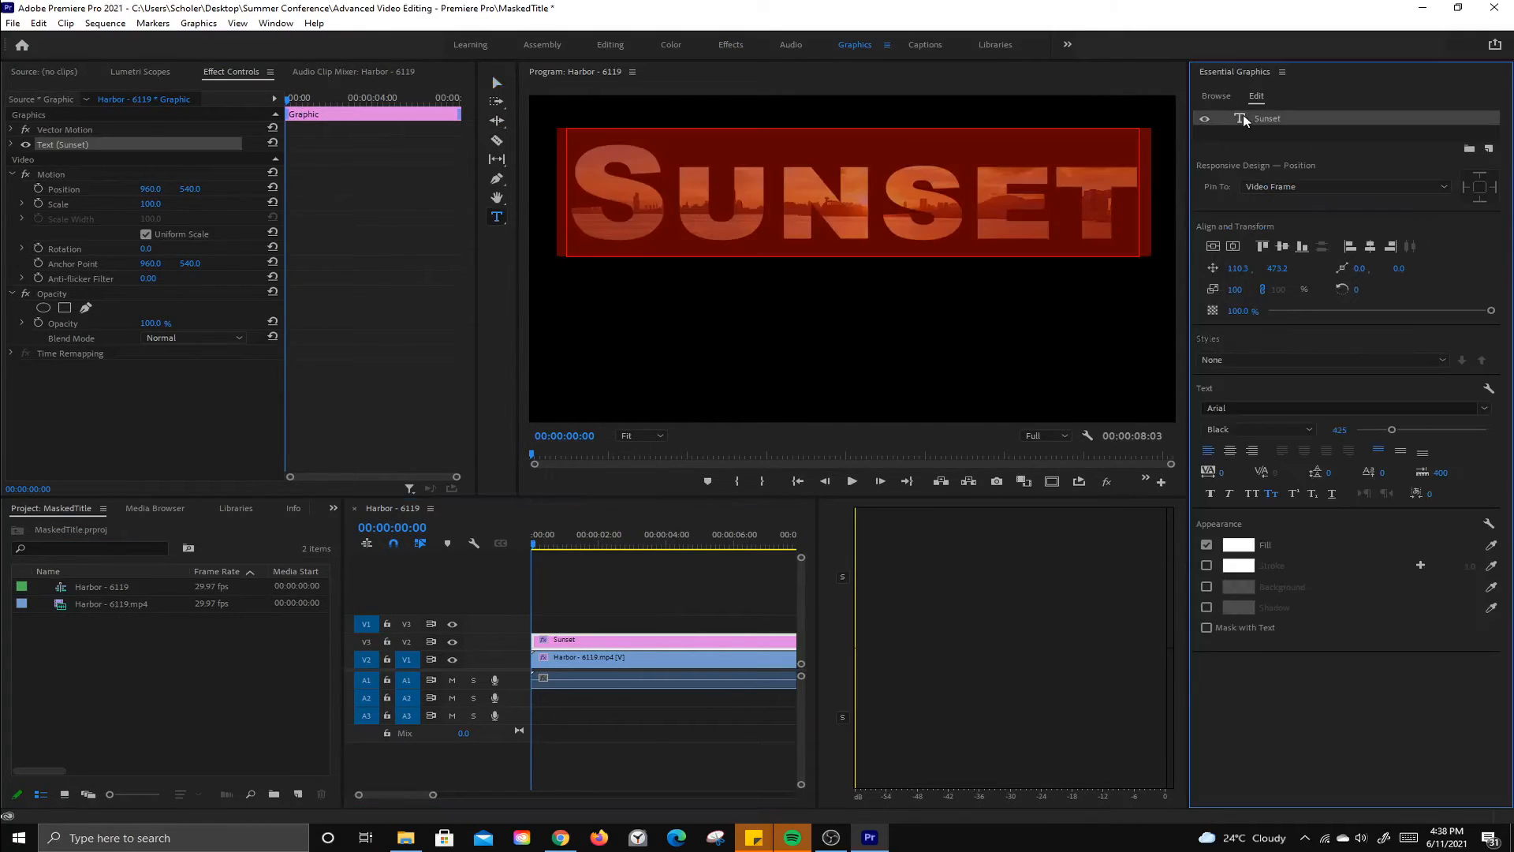
{"action": "type", "text": "Sun"}
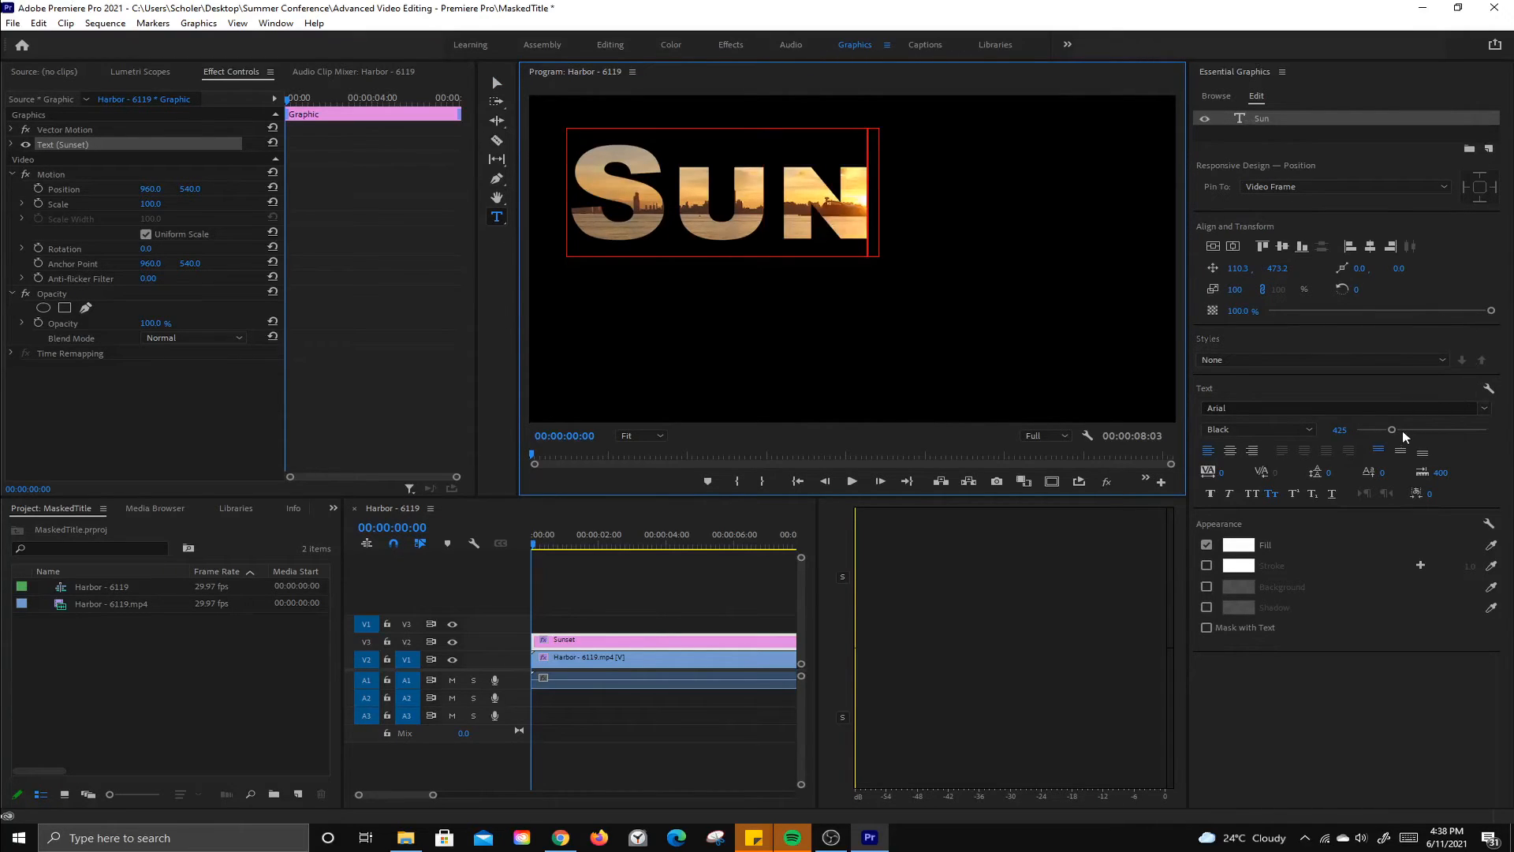
Step: Enlarge the title's font size to 772 and center the text vertically in the frame
{"action": "left_click_drag", "start_coordinate": [1392, 428], "coordinate": [1416, 431]}
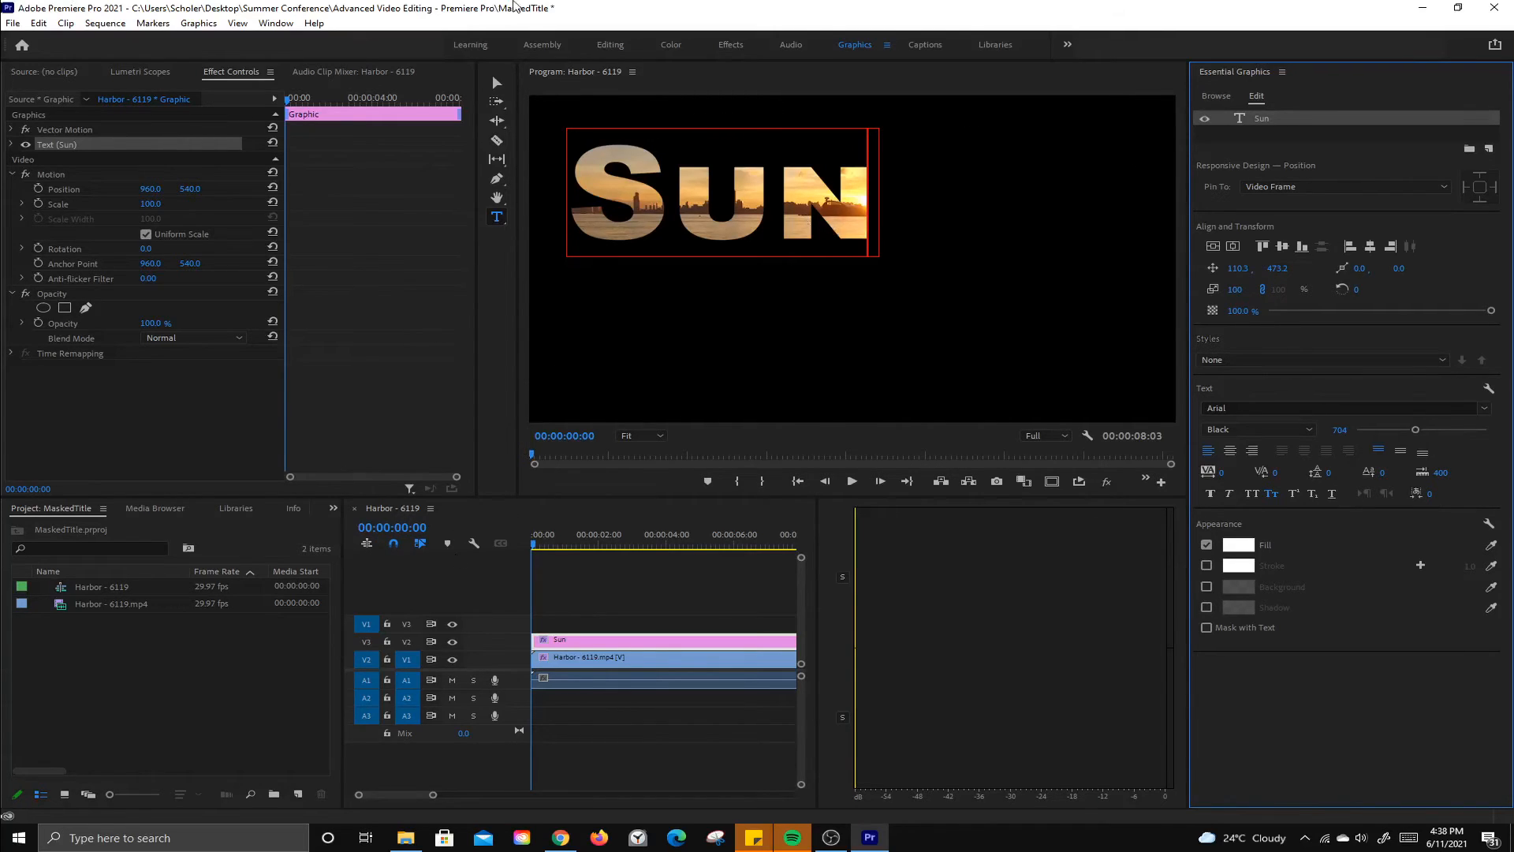
{"action": "double_click", "coordinate": [713, 198]}
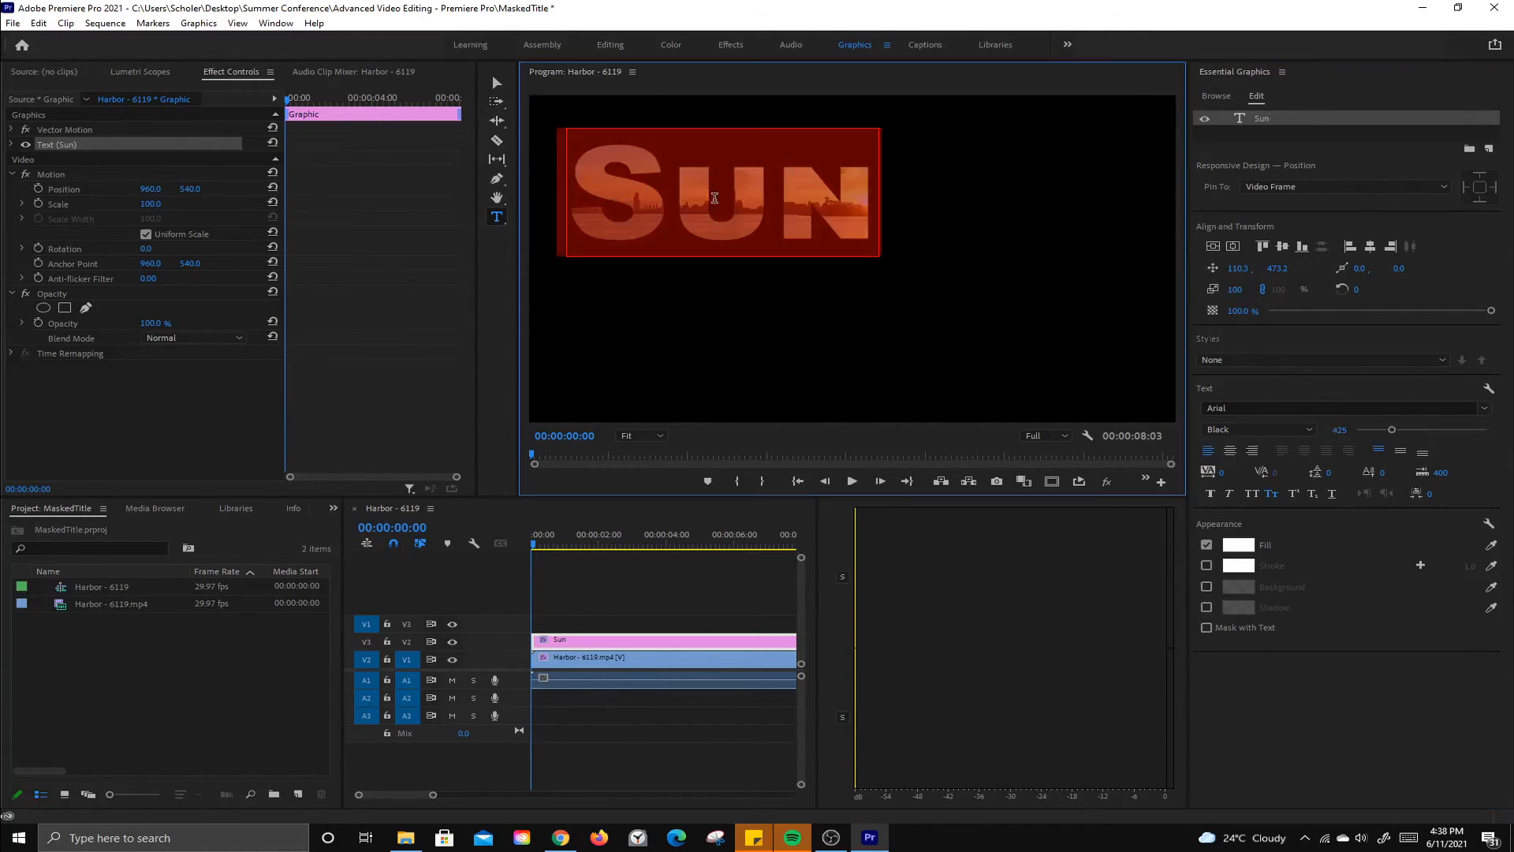
{"action": "left_click_drag", "start_coordinate": [1393, 430], "coordinate": [1422, 432]}
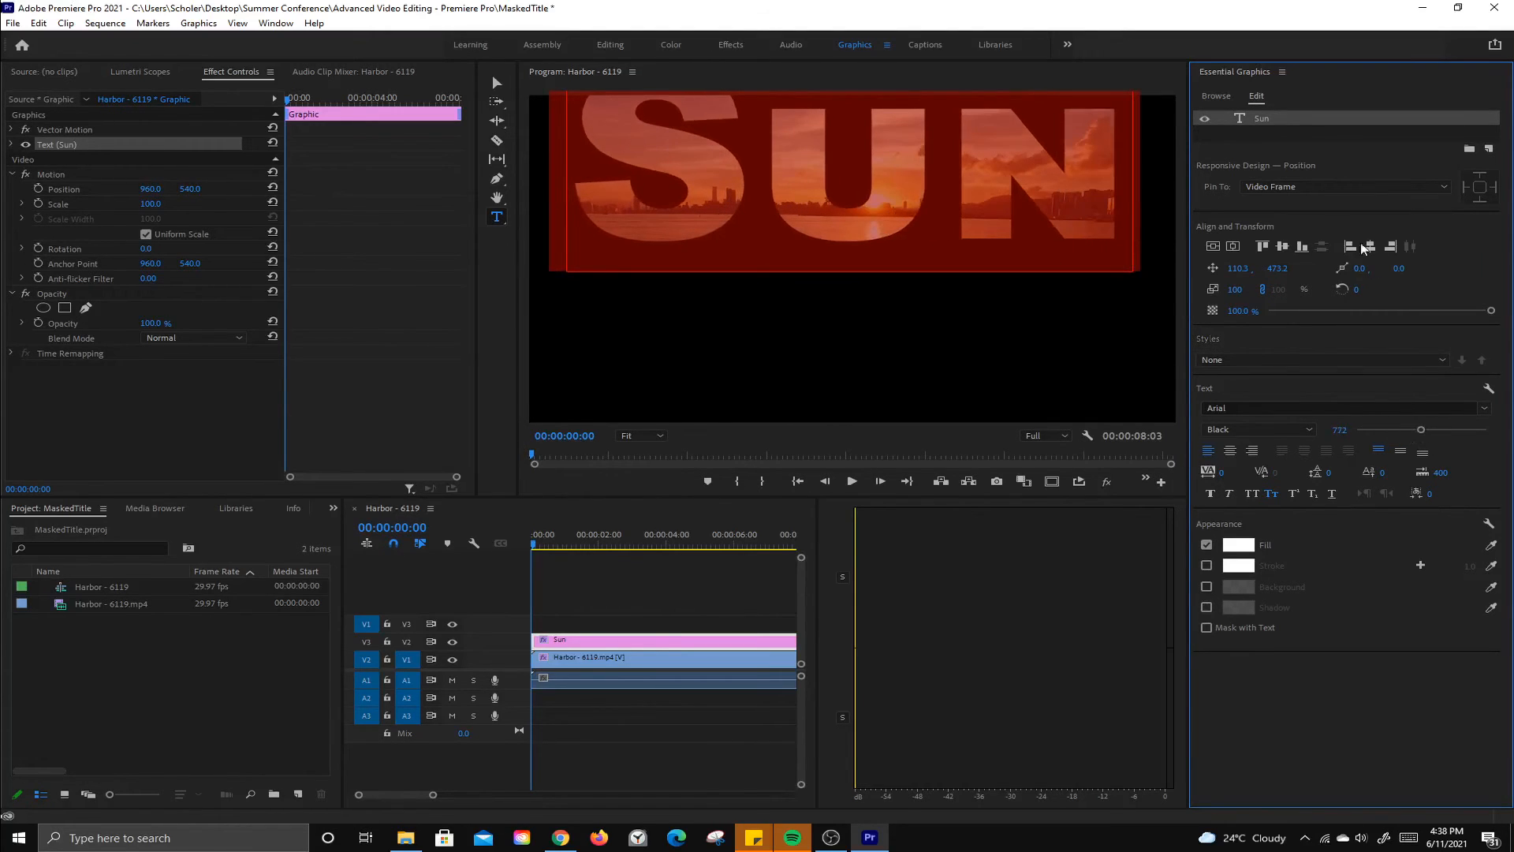
{"action": "left_click", "coordinate": [1234, 247]}
{"action": "left_click", "coordinate": [1233, 247]}
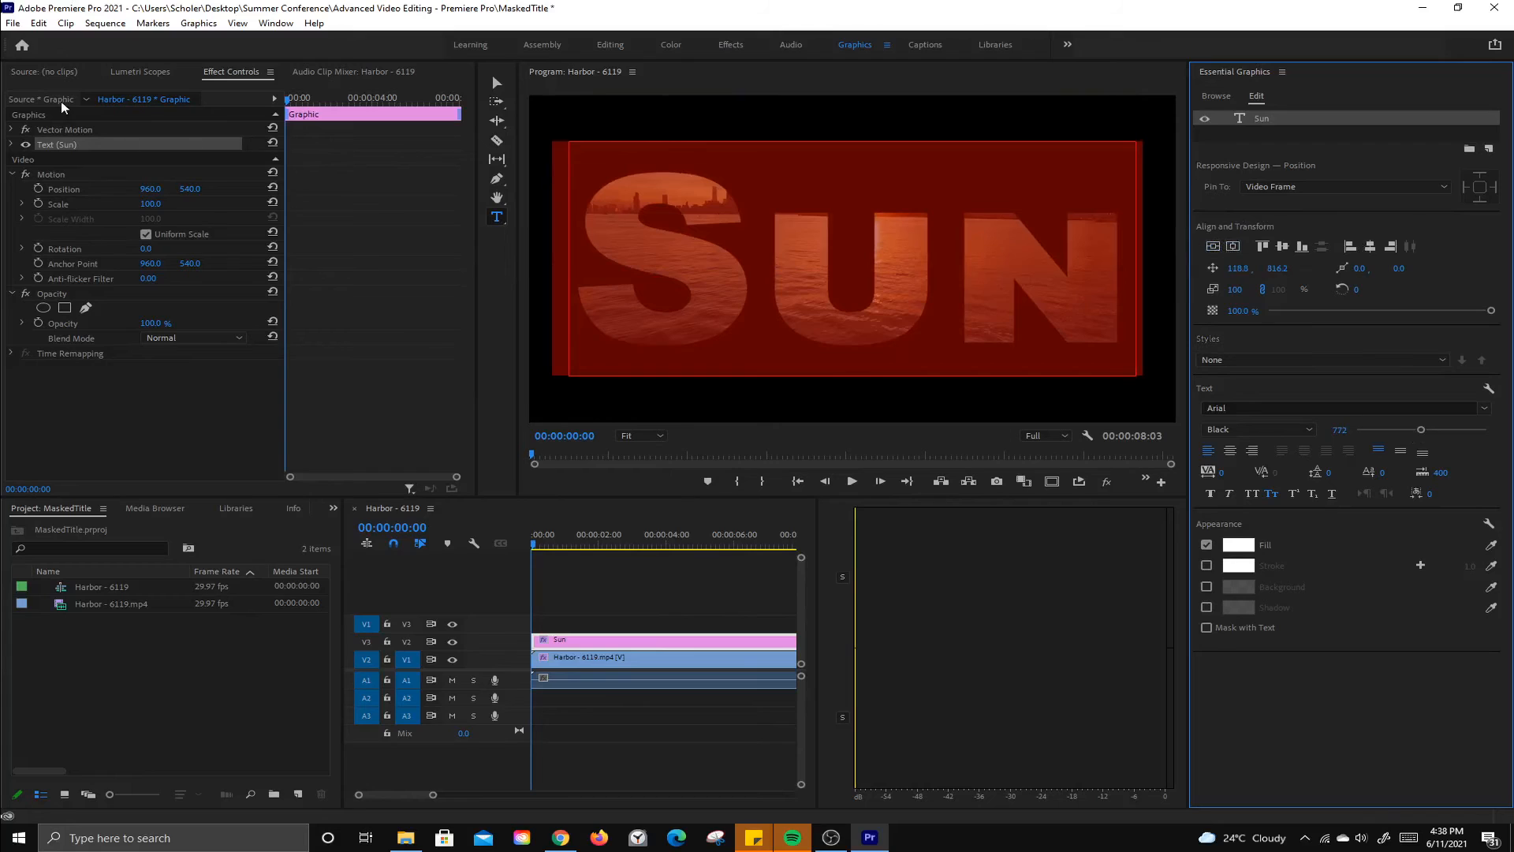
Step: Preview the masked Sun title at 00:00:02:00, then switch to the YouTube tutorial in the browser
{"action": "left_click", "coordinate": [593, 44]}
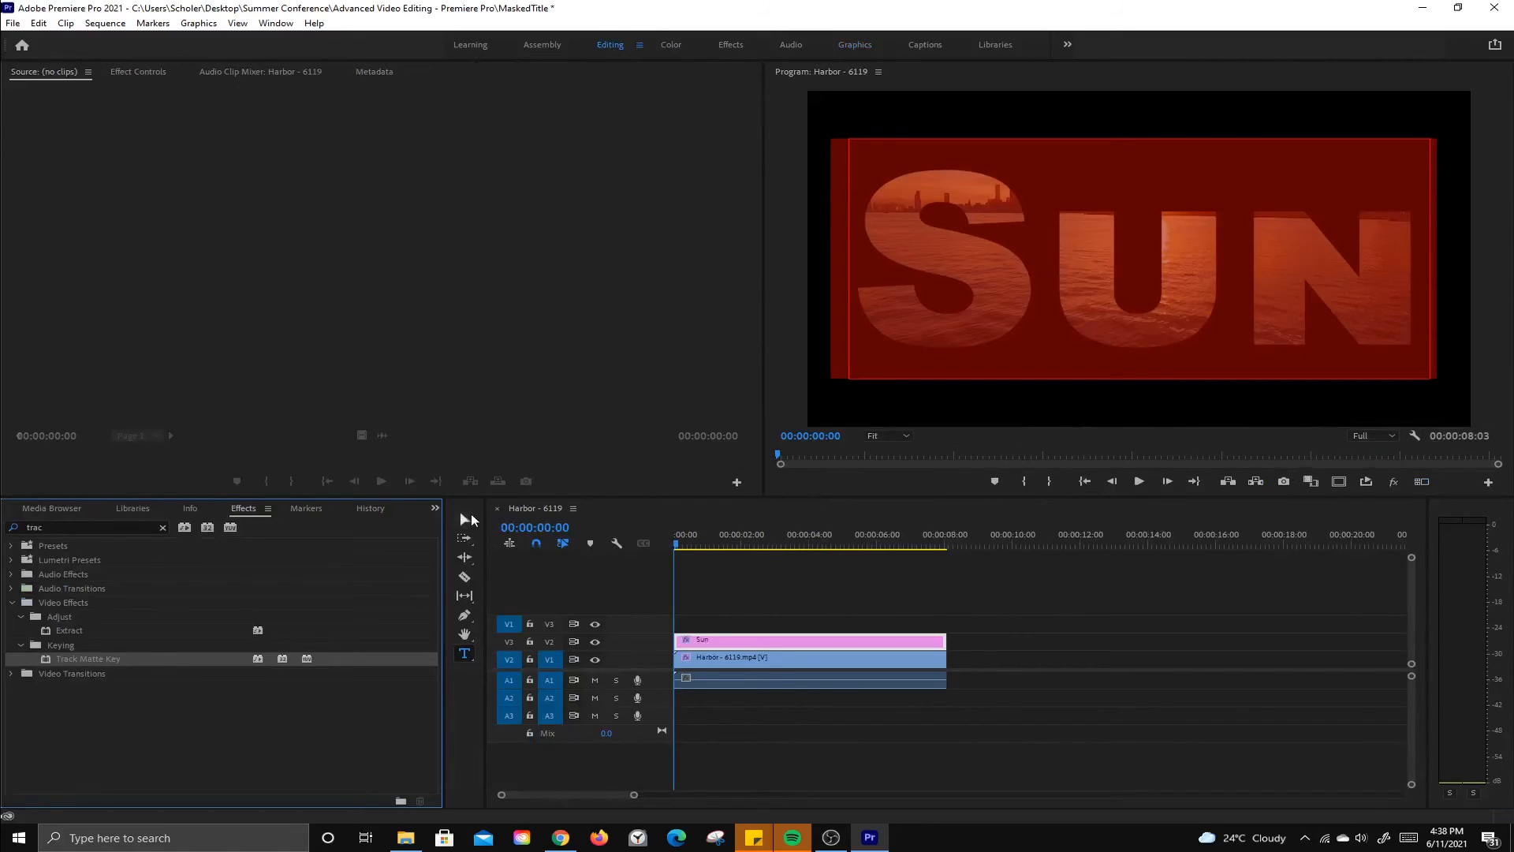
{"action": "left_click", "coordinate": [465, 519]}
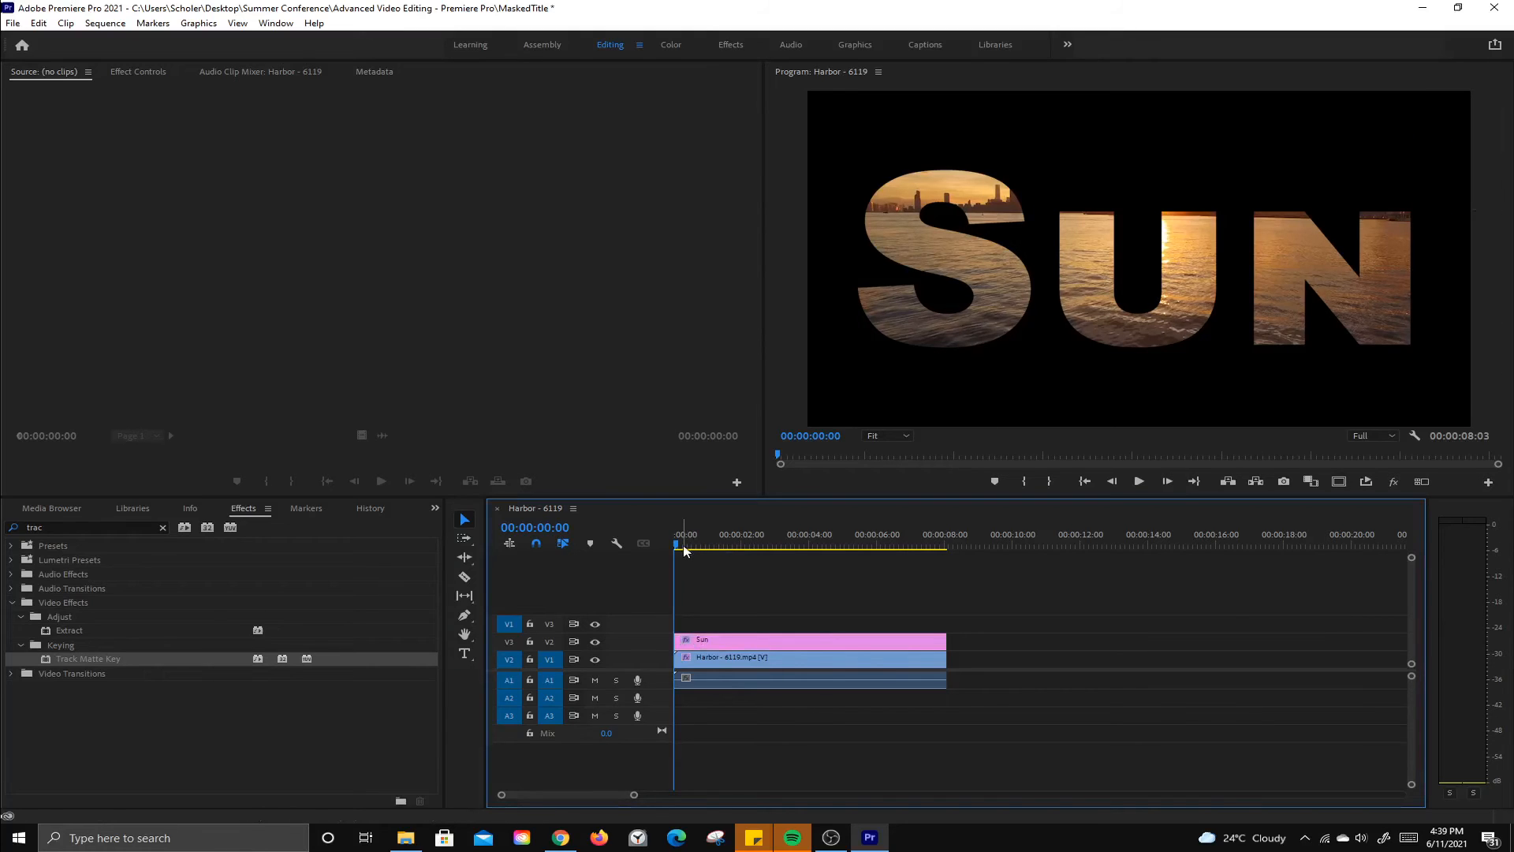
{"action": "left_click_drag", "start_coordinate": [683, 544], "coordinate": [744, 572]}
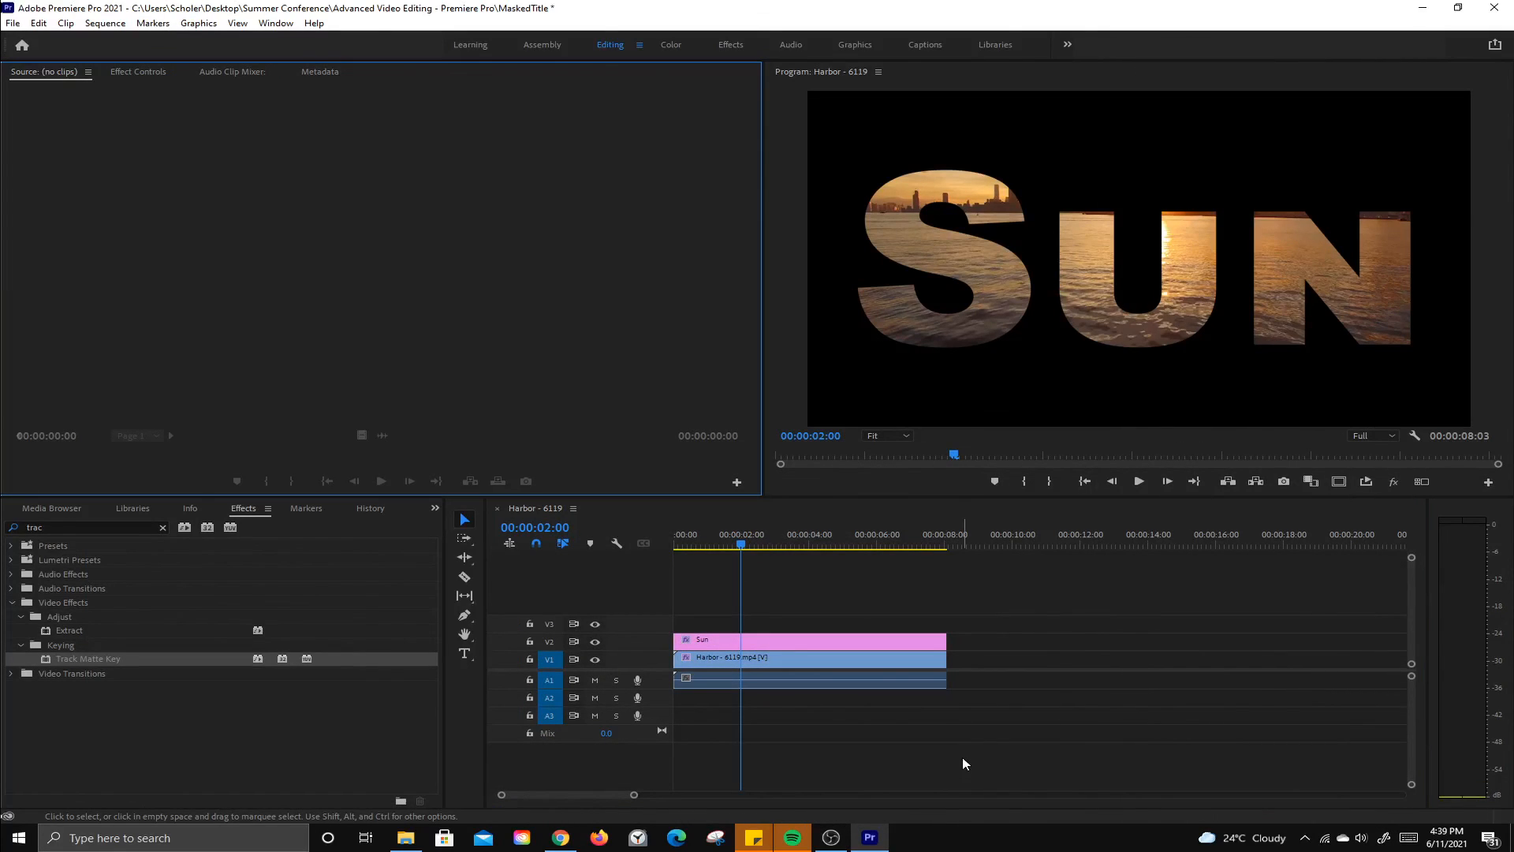
{"action": "left_click", "coordinate": [551, 841]}
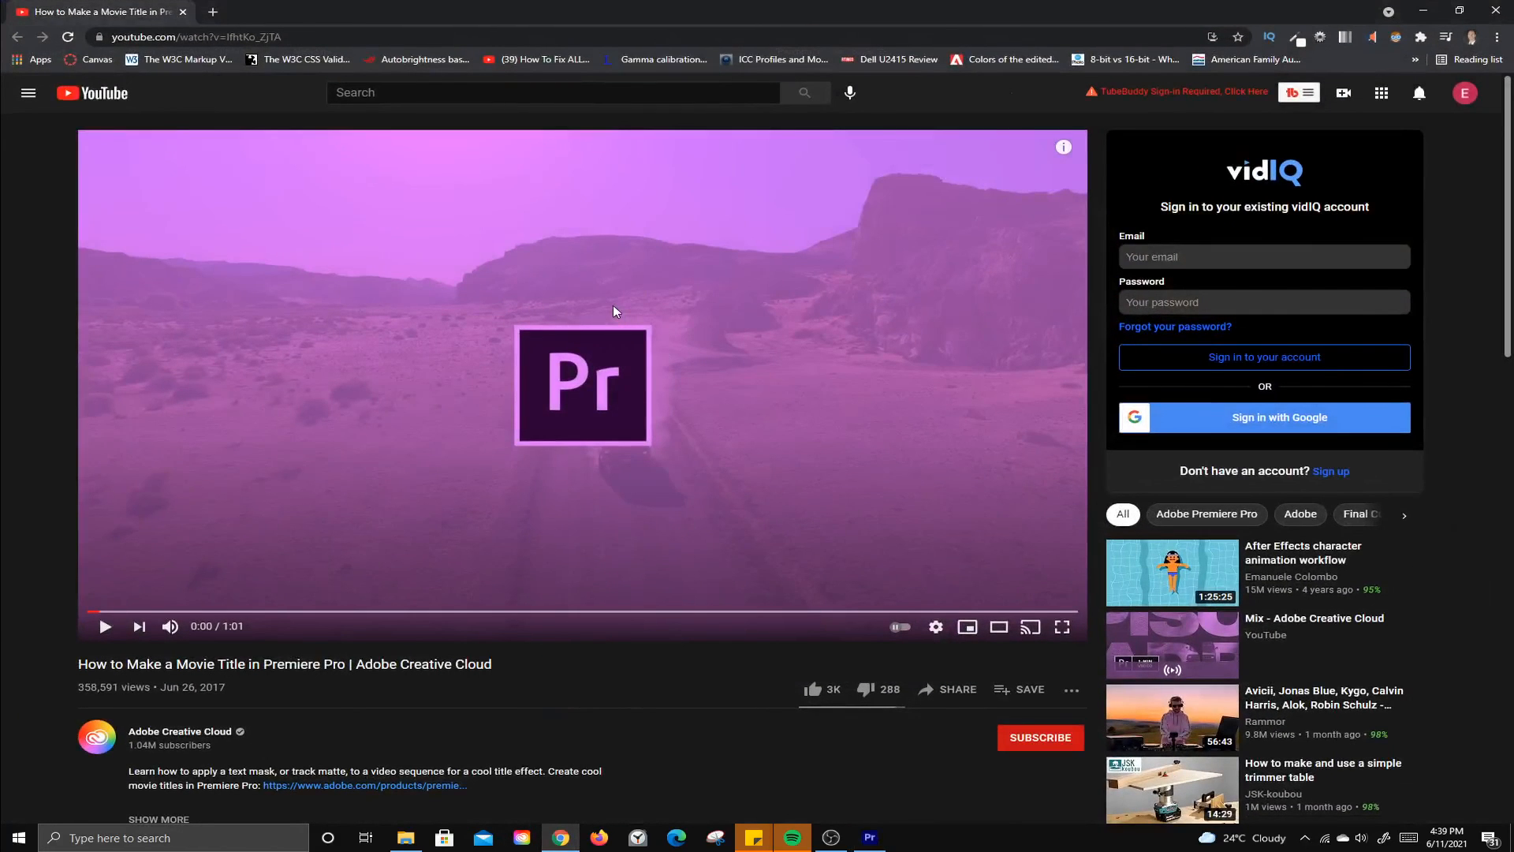